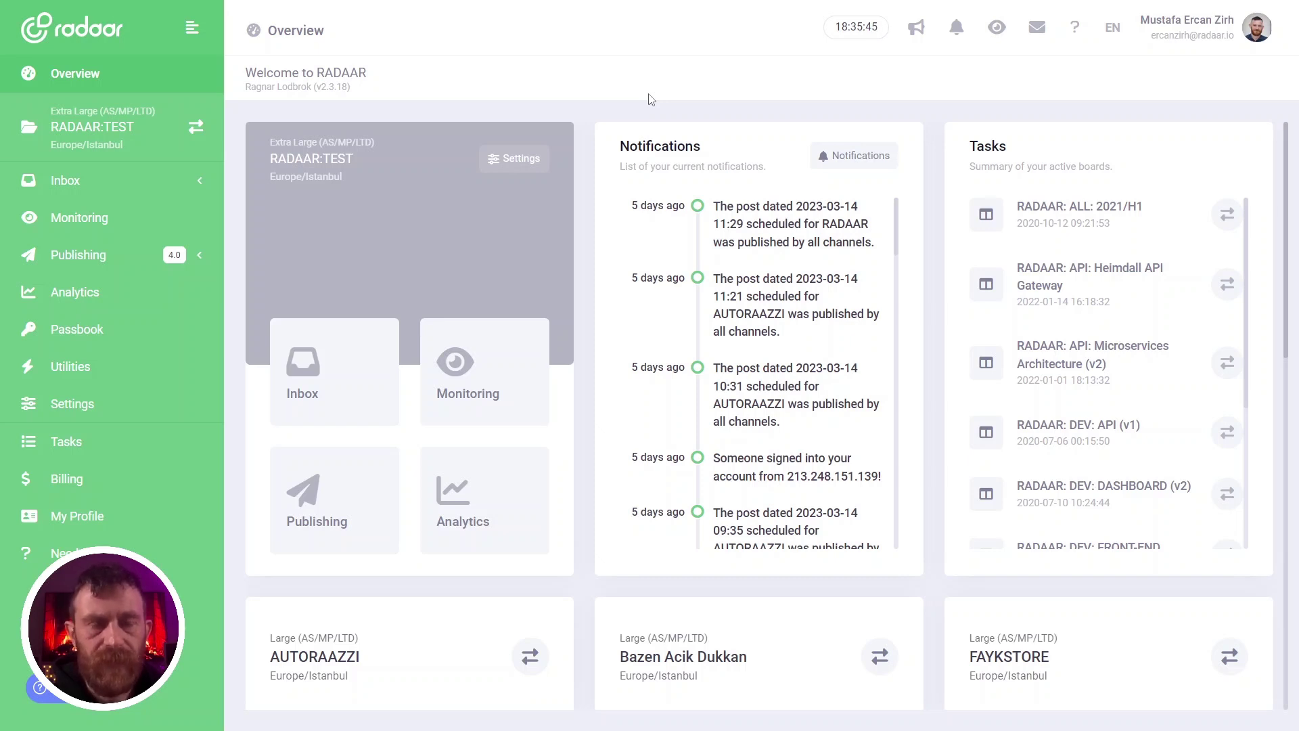
# Step: Open the publishing scheduler and start a new post
pyautogui.click(112, 257)
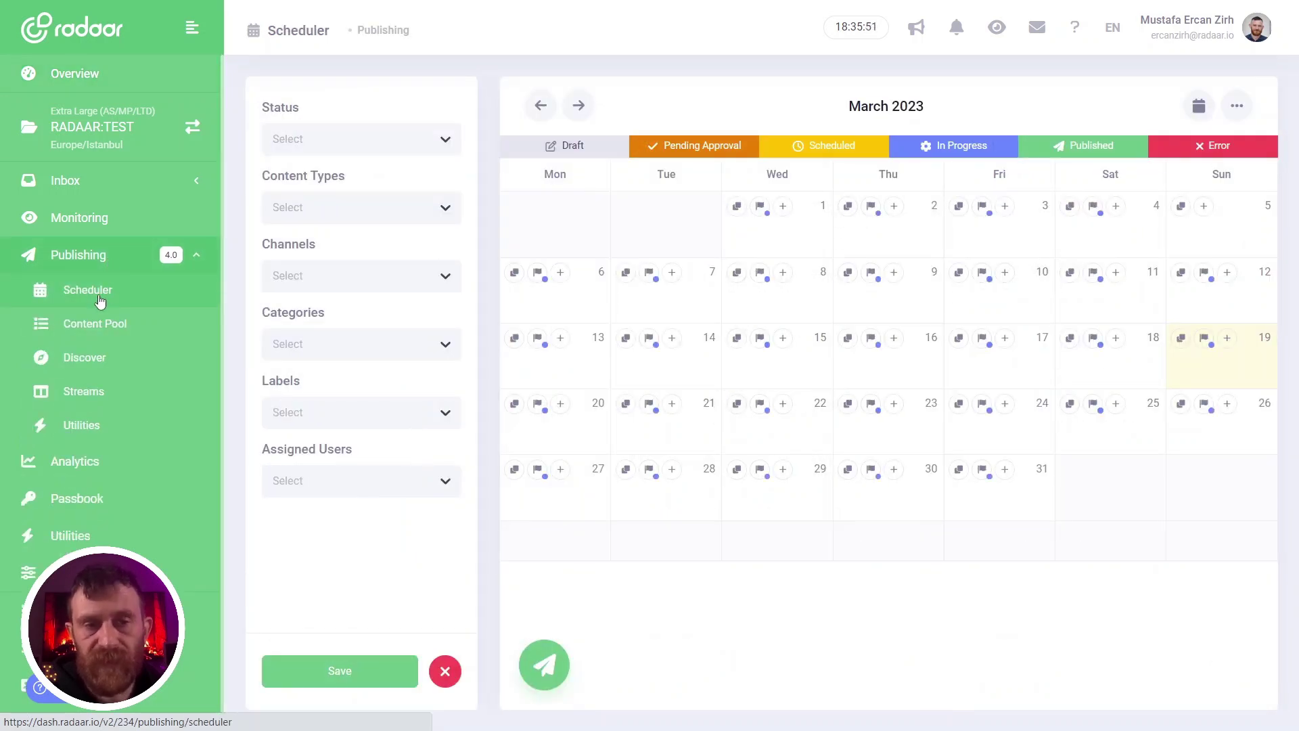
pyautogui.click(544, 663)
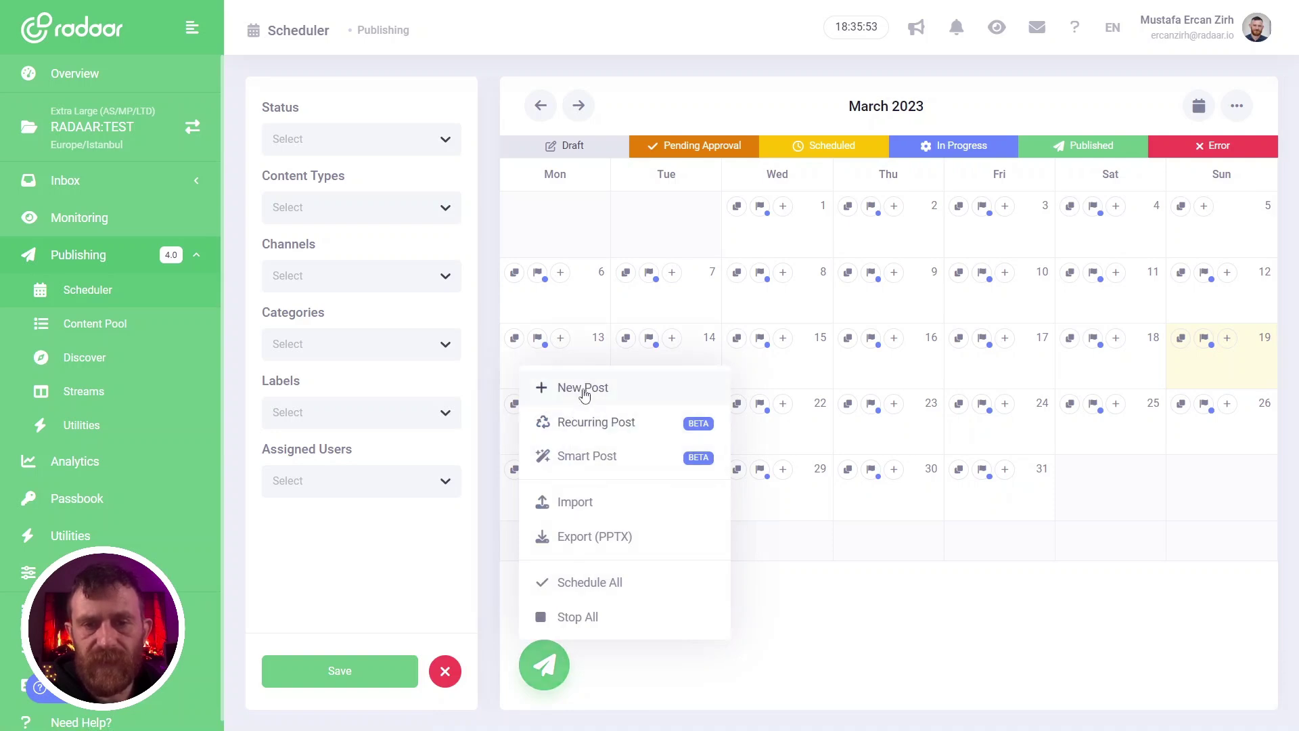
pyautogui.click(585, 396)
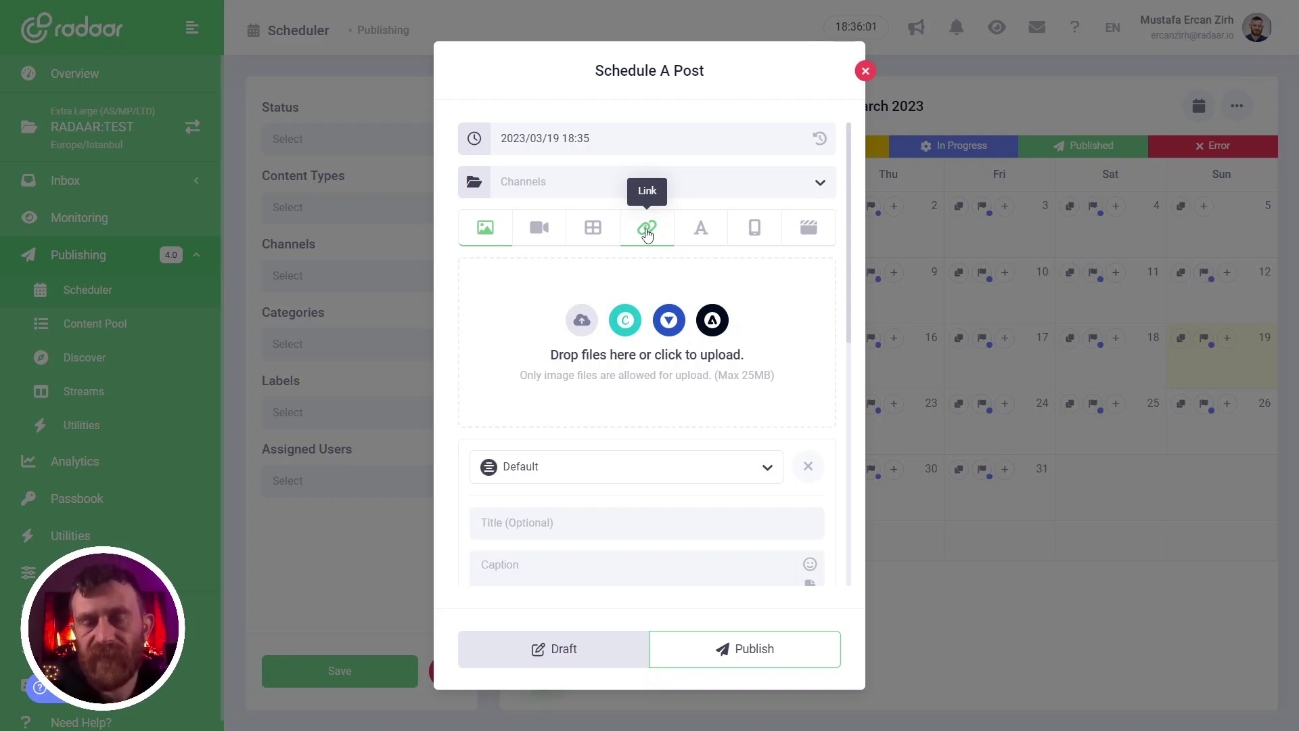
pyautogui.click(646, 234)
pyautogui.click(592, 274)
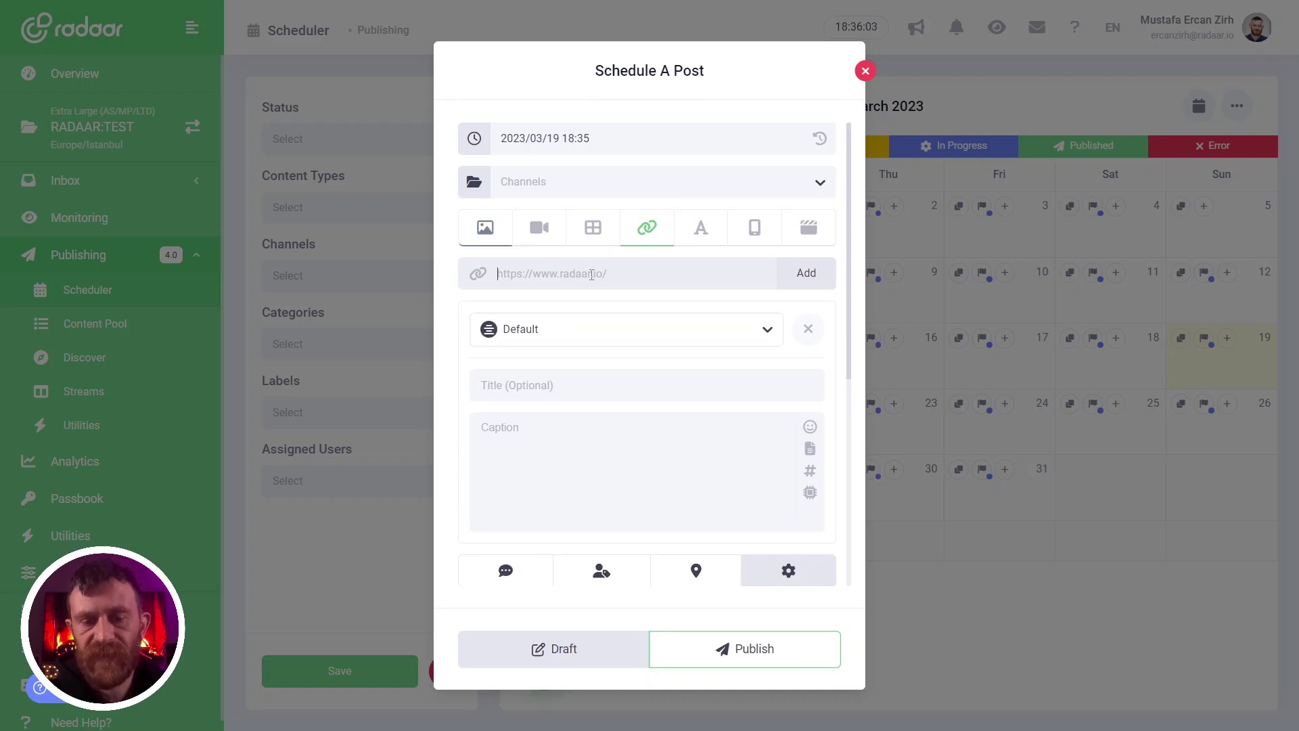
pyautogui.write('http:')
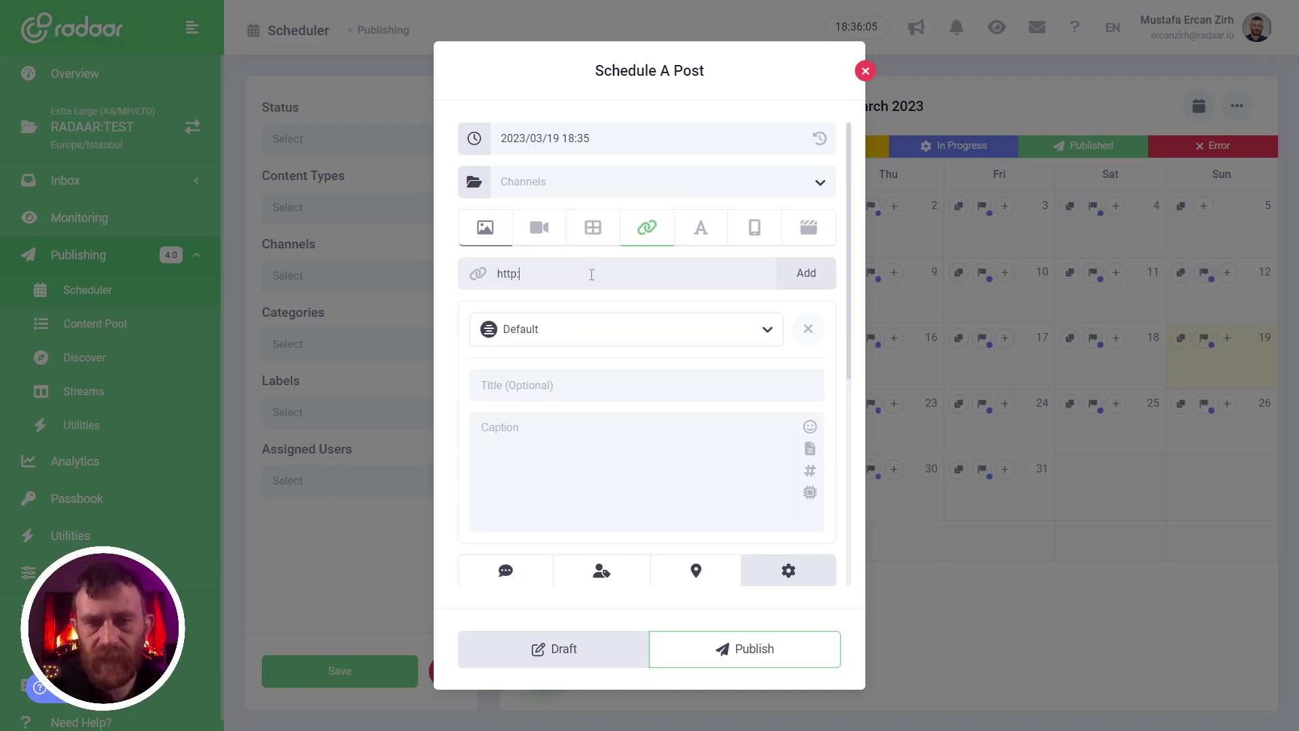
pyautogui.write('//ww')
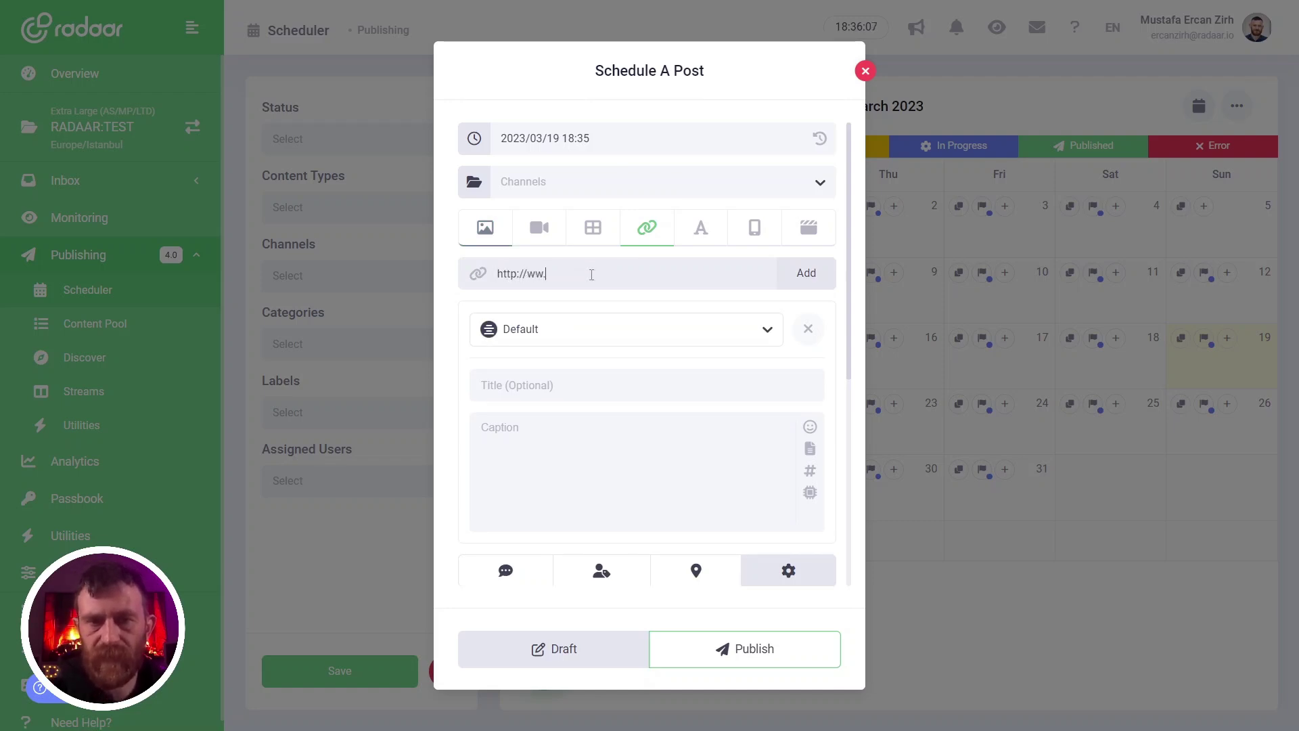
pyautogui.write('w.radaar.io')
pyautogui.click(786, 270)
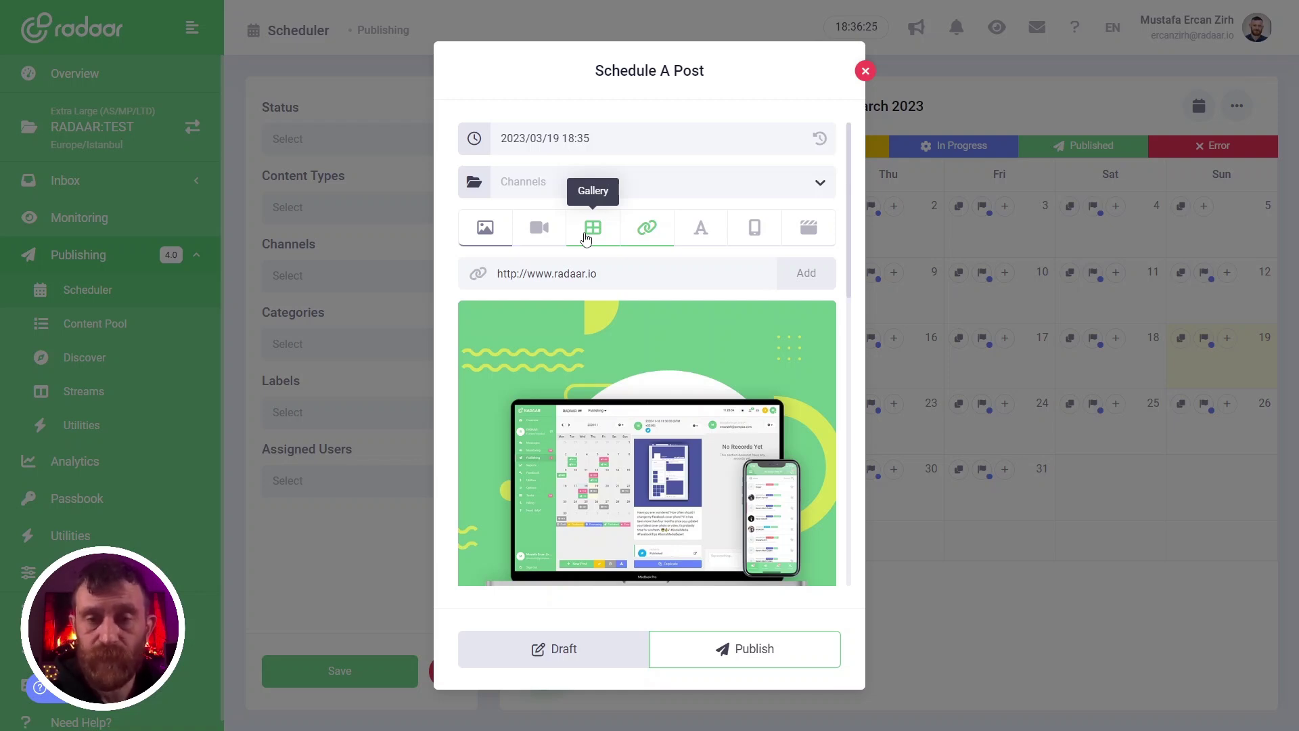
# Step: Switch the post to a gallery and upload POST-001-001, POST-001-002 and POST-001-003 from the device's Pictures folder
pyautogui.click(588, 238)
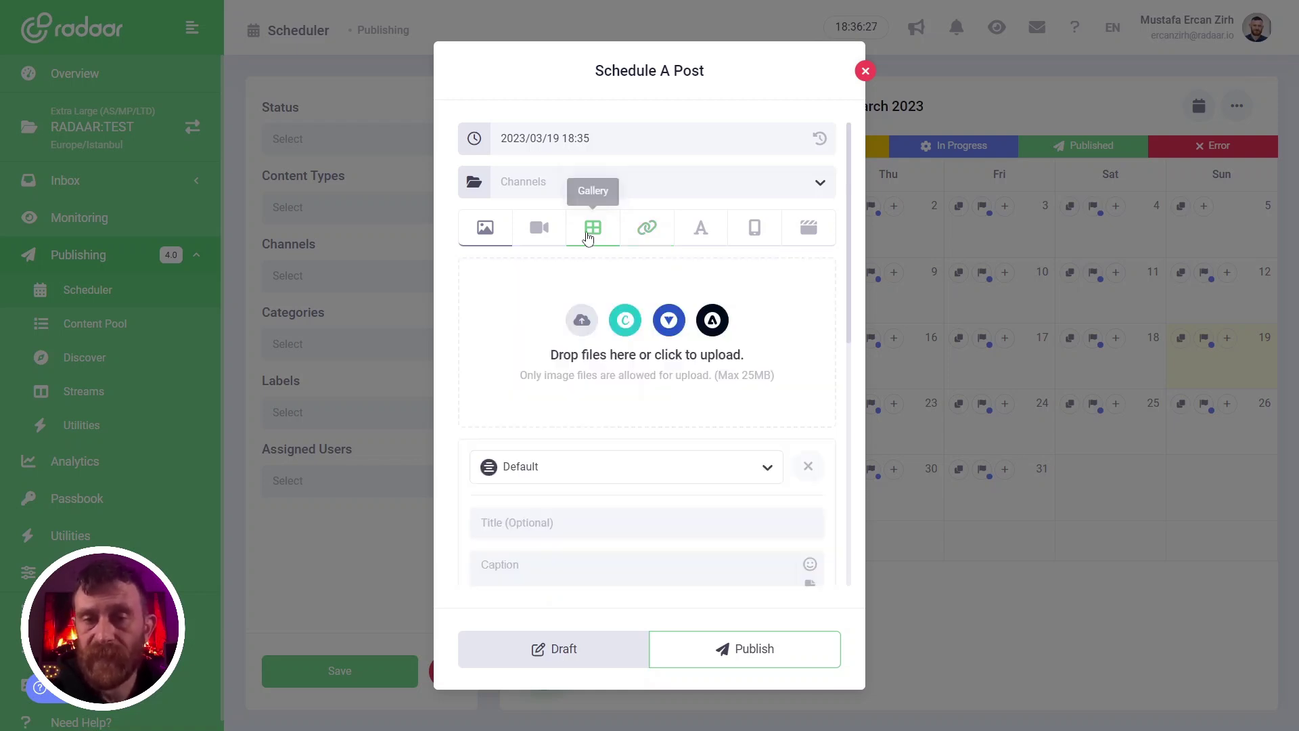
pyautogui.click(582, 321)
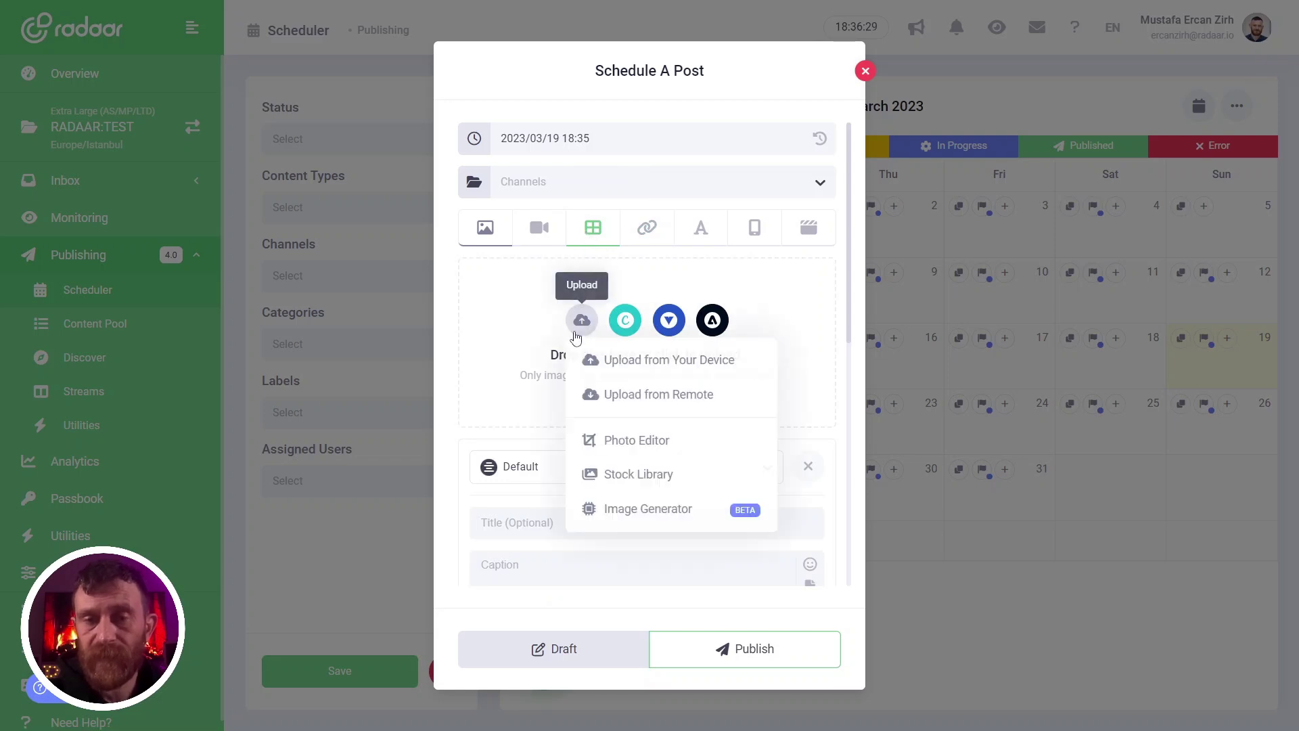
pyautogui.click(617, 369)
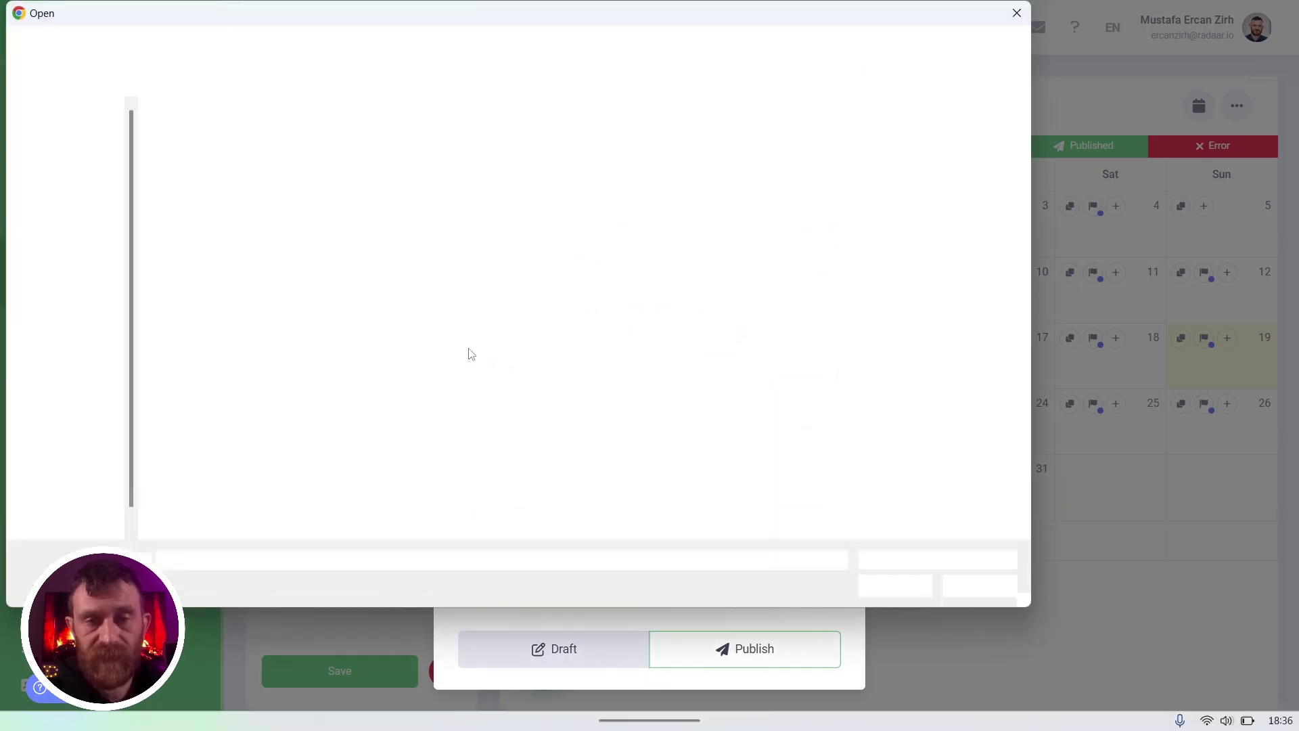
pyautogui.click(398, 301)
pyautogui.keyDown('ctrl'); pyautogui.click(489, 291); pyautogui.keyUp('ctrl')
pyautogui.keyDown('ctrl'); pyautogui.click(585, 291); pyautogui.keyUp('ctrl')
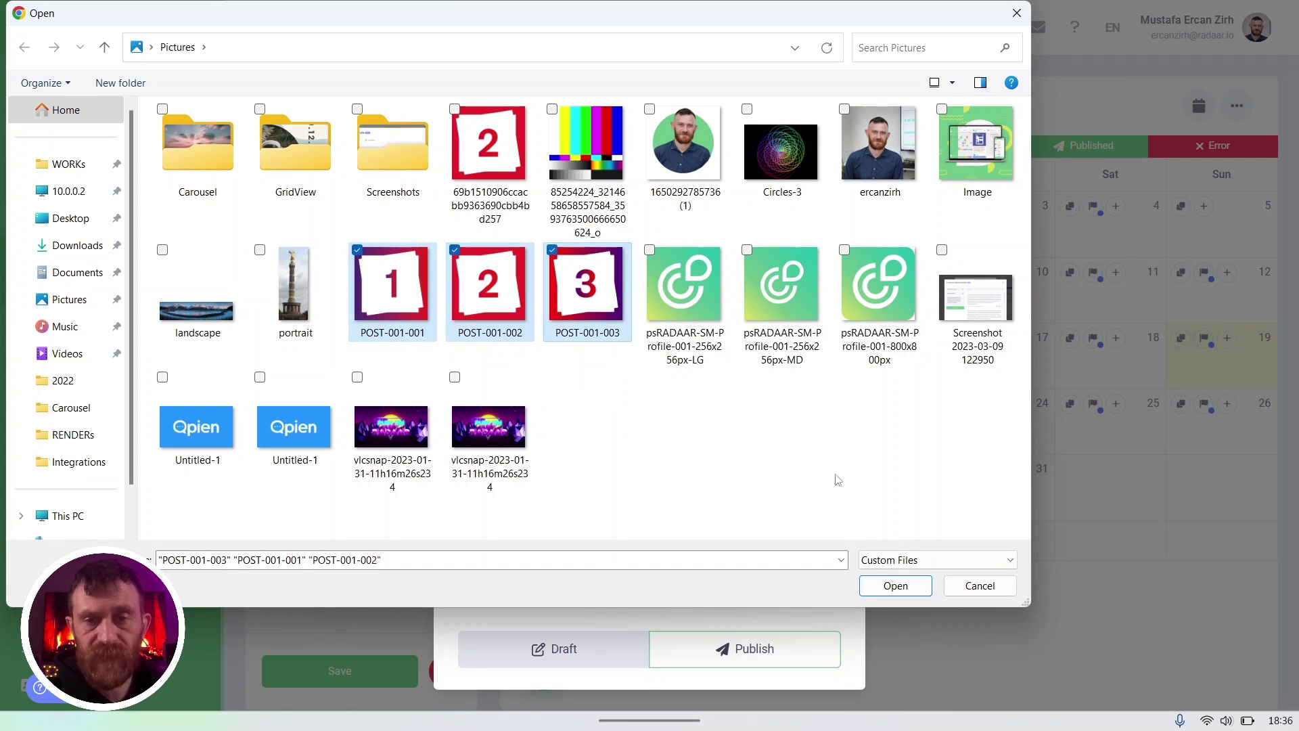
pyautogui.click(895, 585)
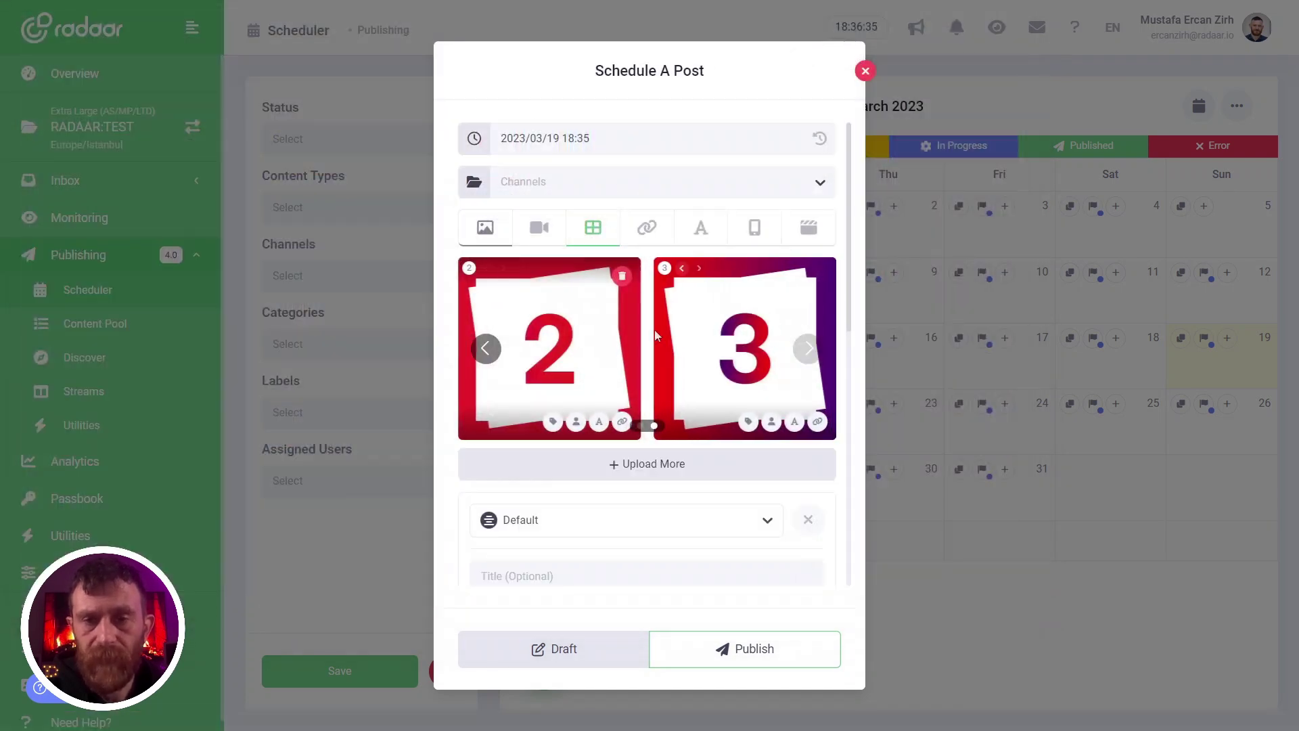
pyautogui.click(484, 350)
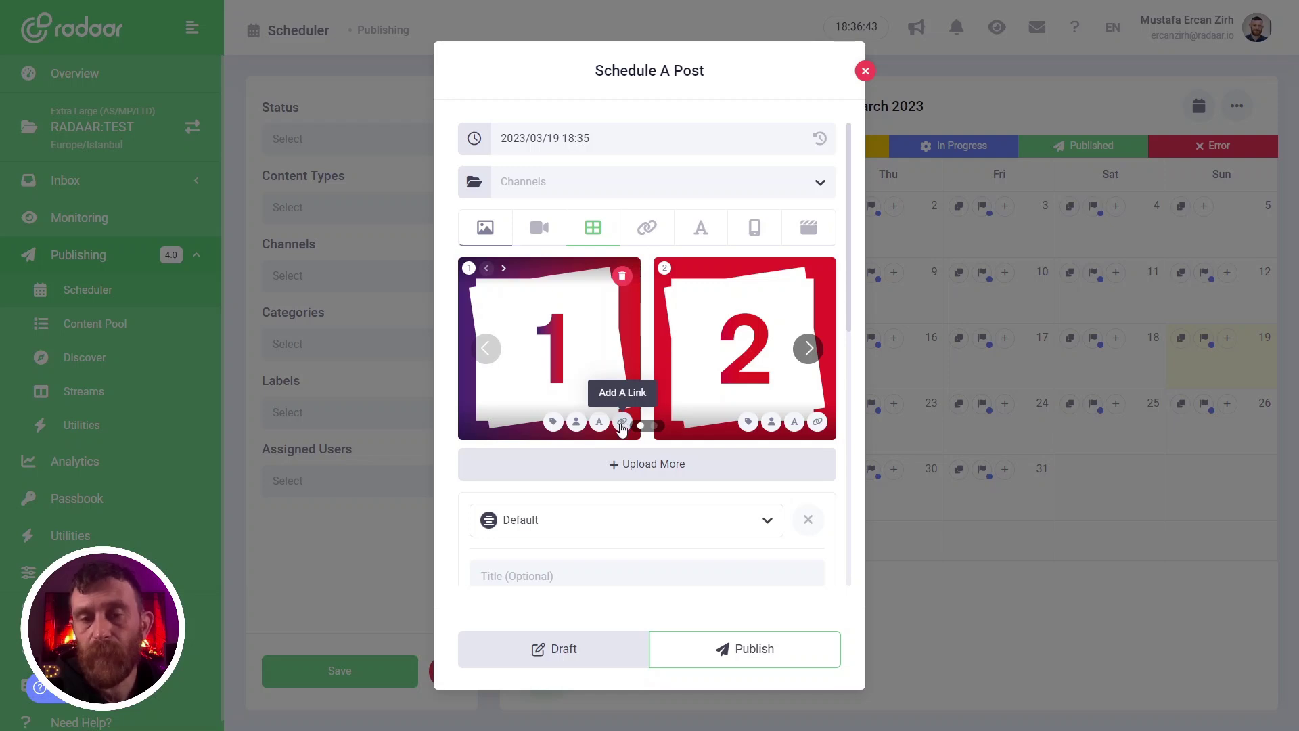
pyautogui.click(622, 422)
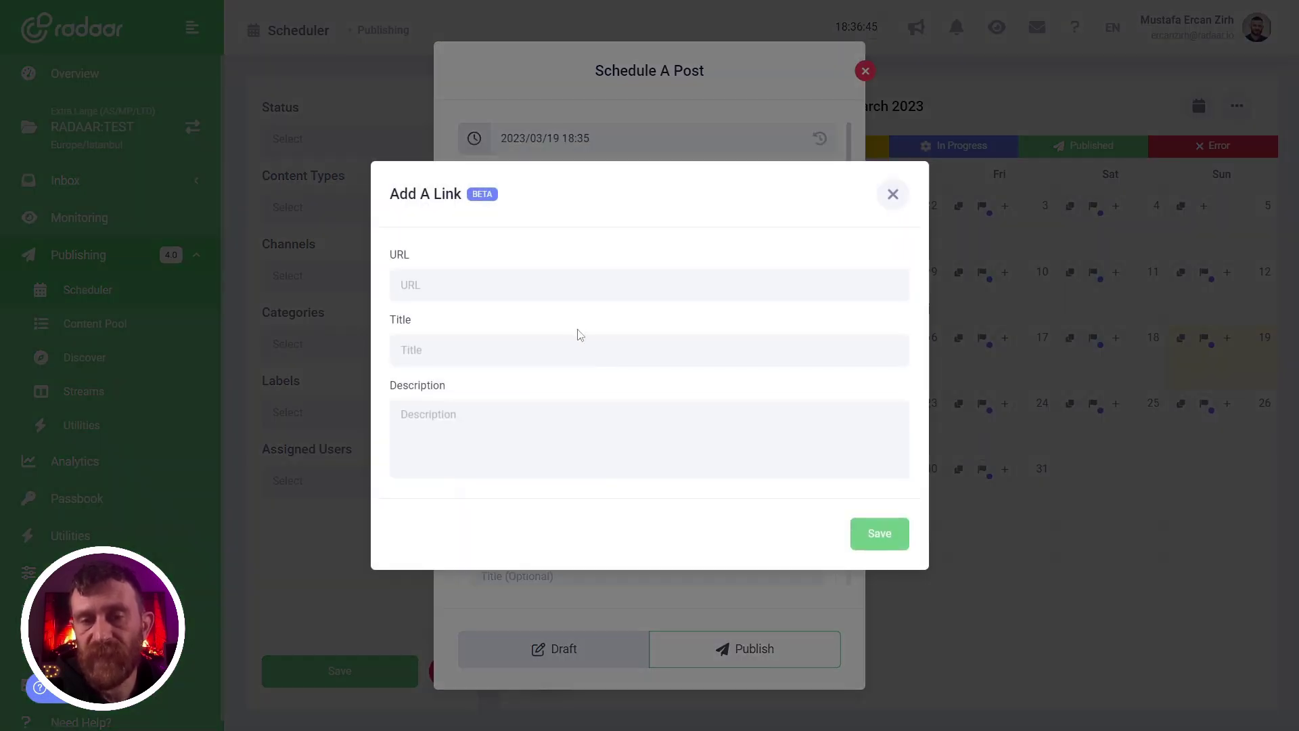
pyautogui.click(547, 286)
pyautogui.click(559, 328)
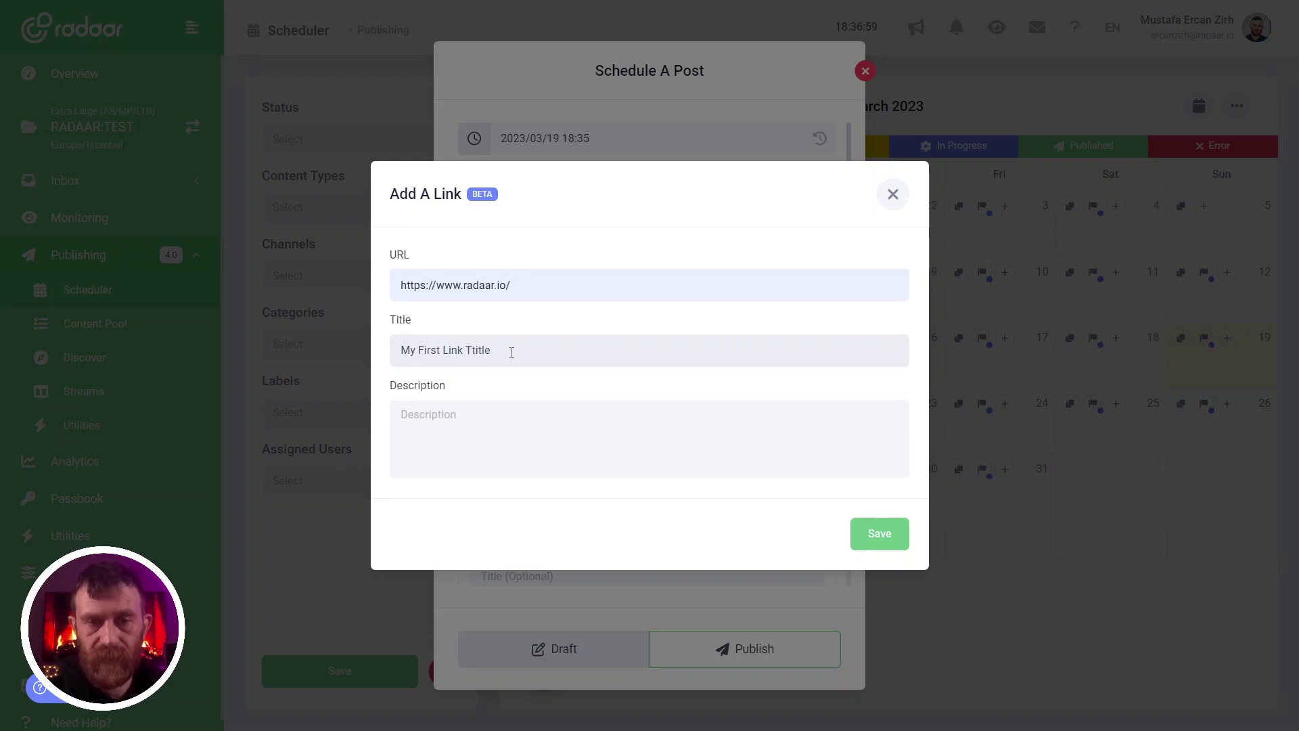
pyautogui.hotkey('ctrl', 'shift', 'Left')
pyautogui.write('Ti')
# Step: Give the first image's link the description "My First Link Description" and save it
pyautogui.hotkey('ctrl', 'a')
pyautogui.hotkey('ctrl', 'c')
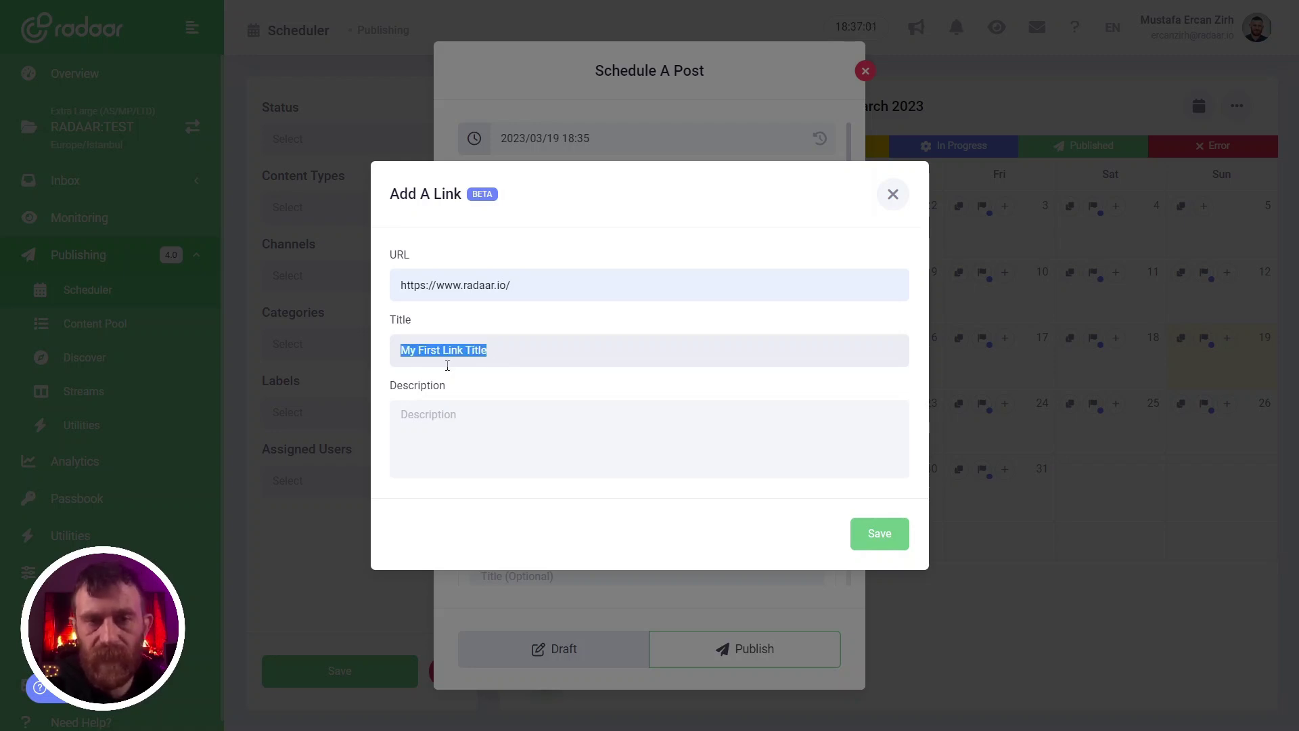
pyautogui.click(452, 428)
pyautogui.hotkey('ctrl', 'v')
pyautogui.hotkey('ctrl', 'shift', 'Left')
pyautogui.write('D')
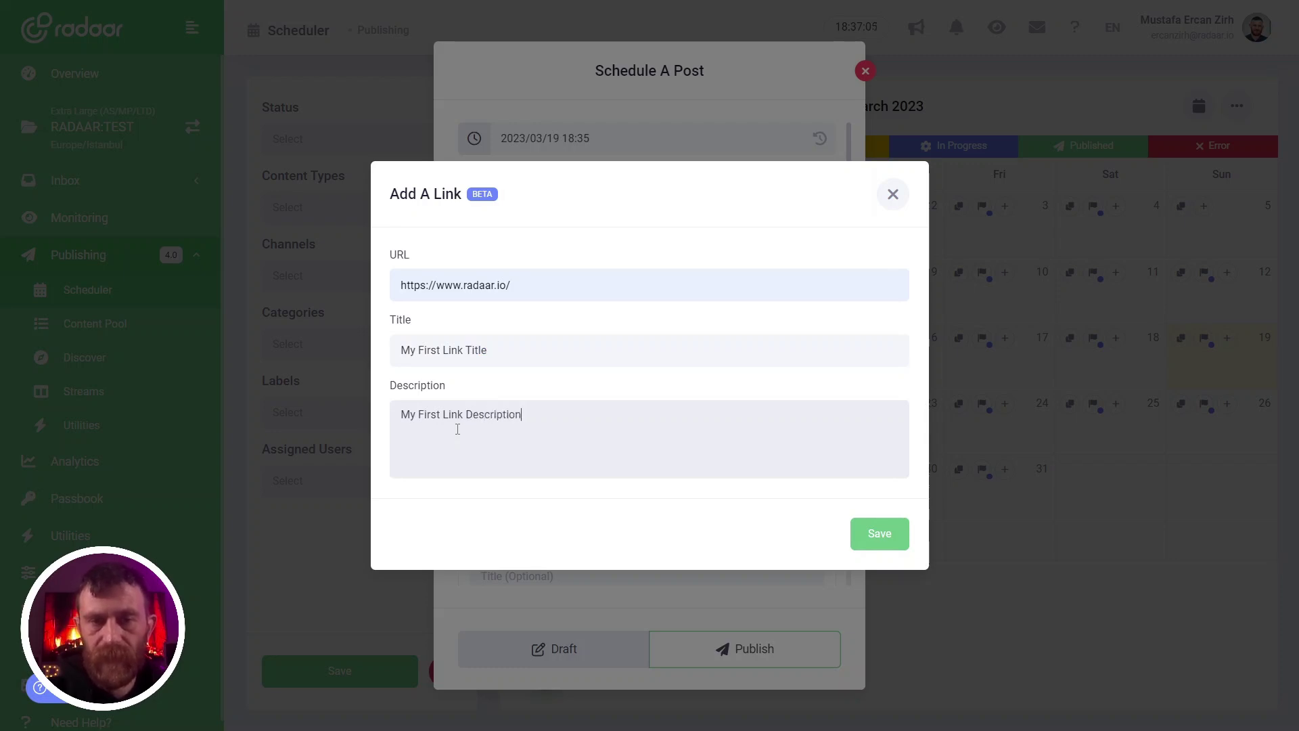
pyautogui.click(880, 535)
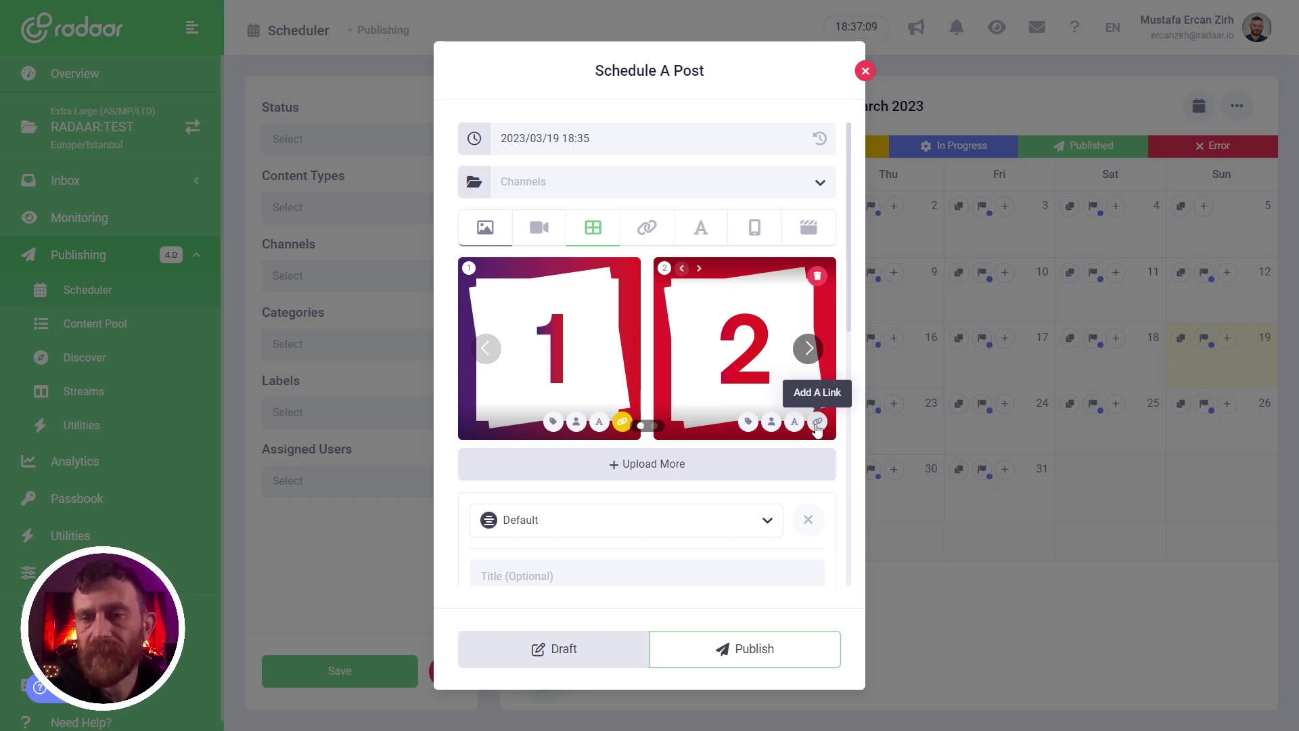
pyautogui.click(817, 422)
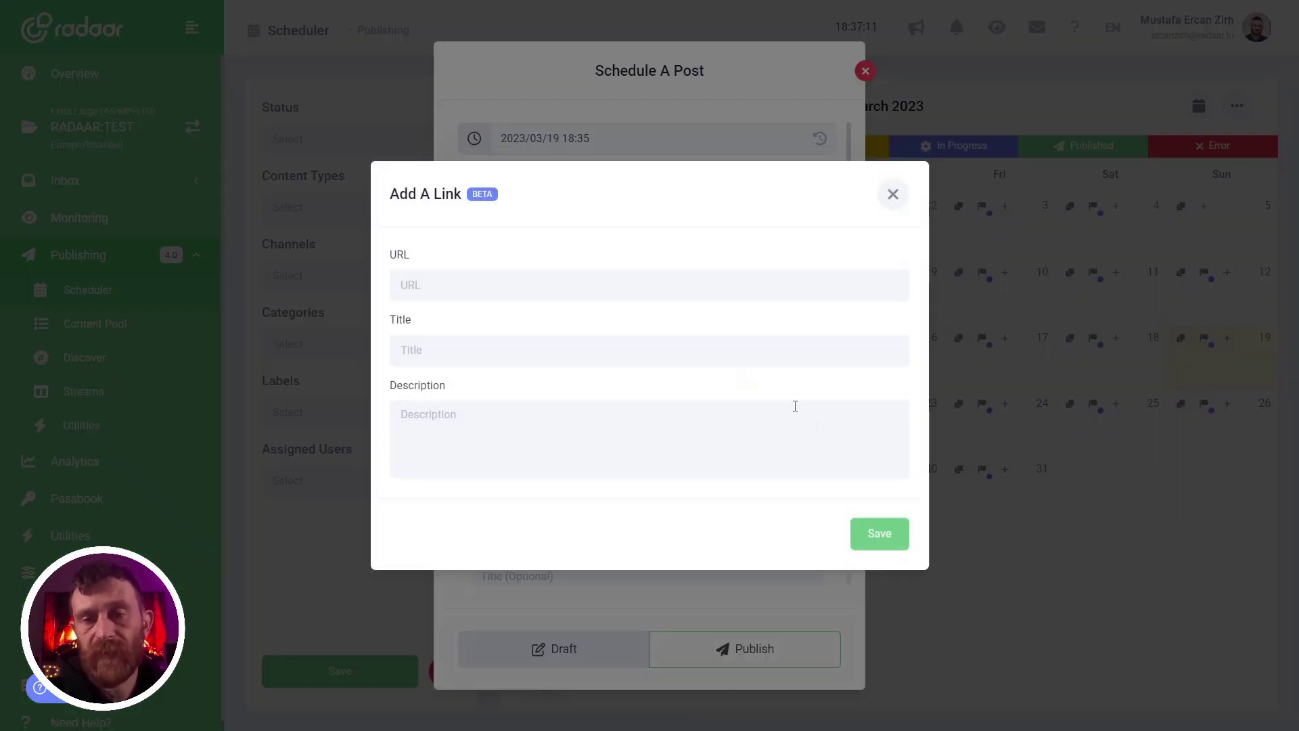
pyautogui.click(602, 291)
pyautogui.click(597, 358)
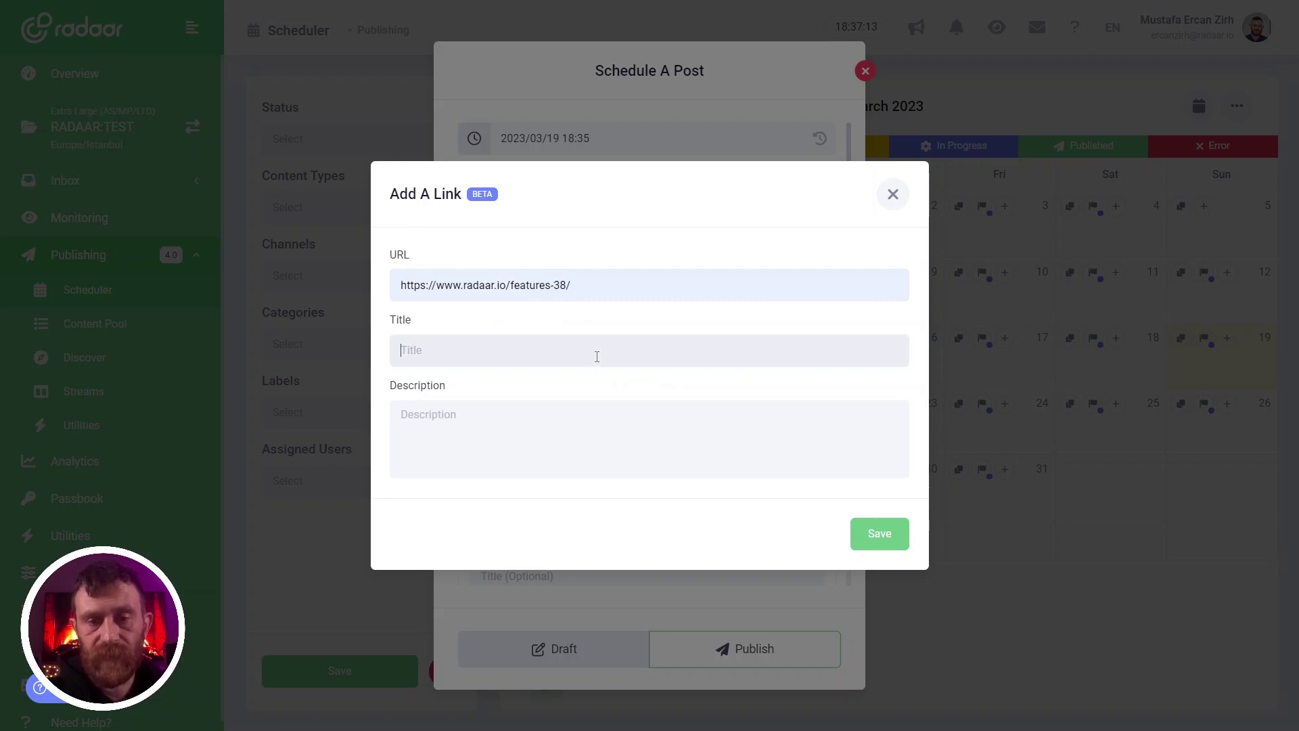
pyautogui.click(597, 356)
pyautogui.hotkey('ctrl', 'v')
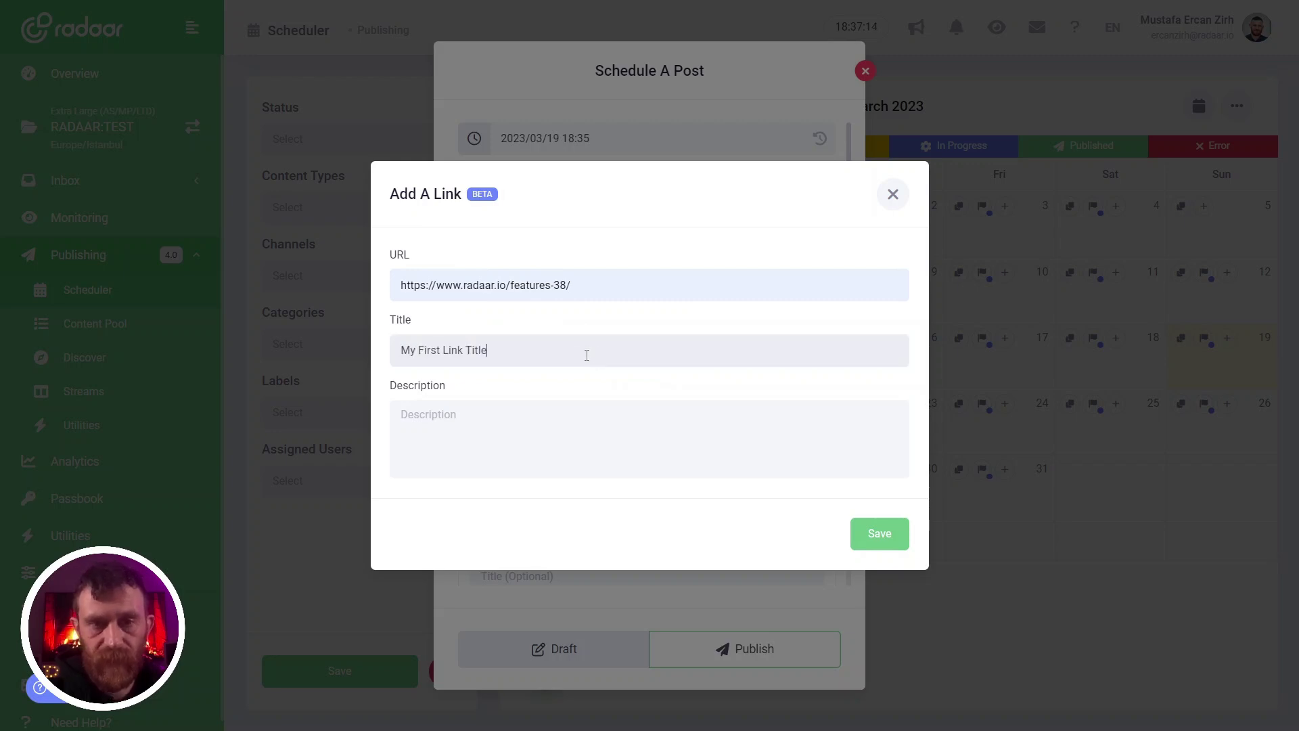
pyautogui.doubleClick(431, 351)
pyautogui.write('Second')
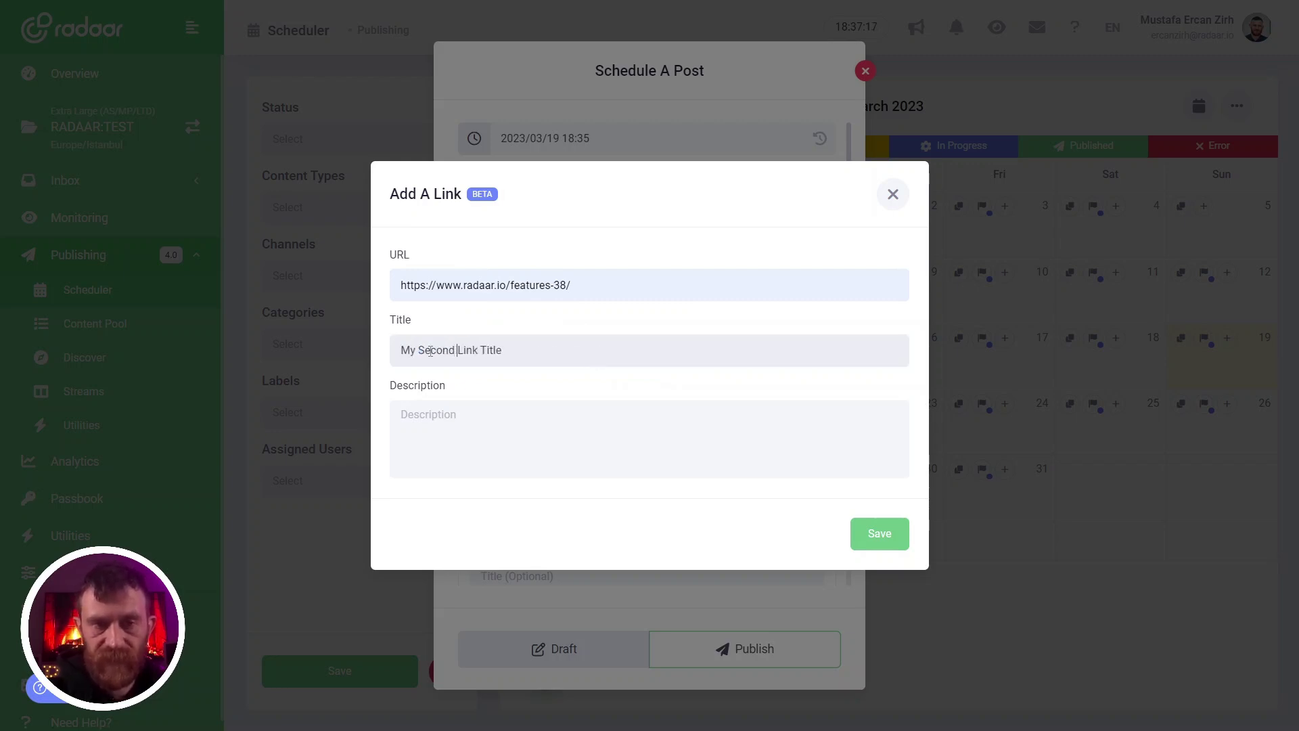
# Step: Give the second image's link the description "My Second Link Description" and save it
pyautogui.hotkey('ctrl', 'a')
pyautogui.hotkey('ctrl', 'c')
pyautogui.click(534, 429)
pyautogui.hotkey('ctrl', 'v')
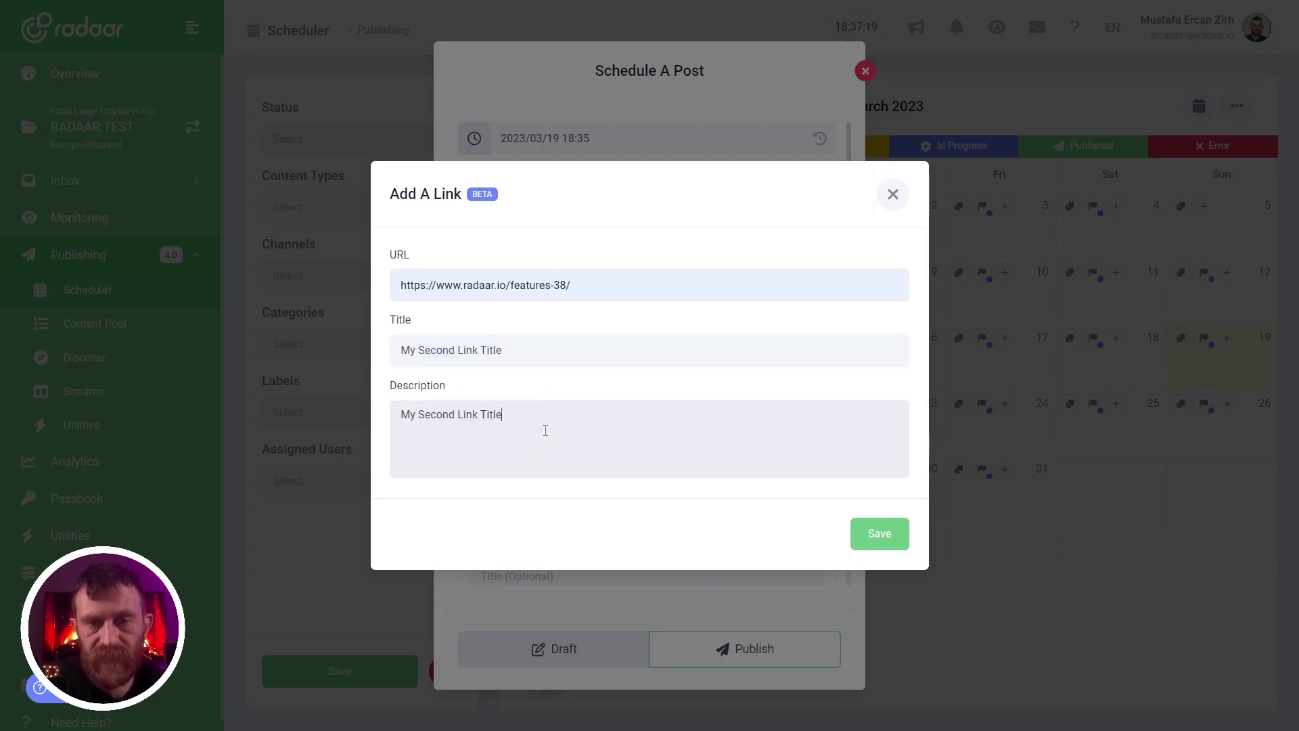
pyautogui.hotkey('ctrl', 'shift', 'Left')
pyautogui.write('Description')
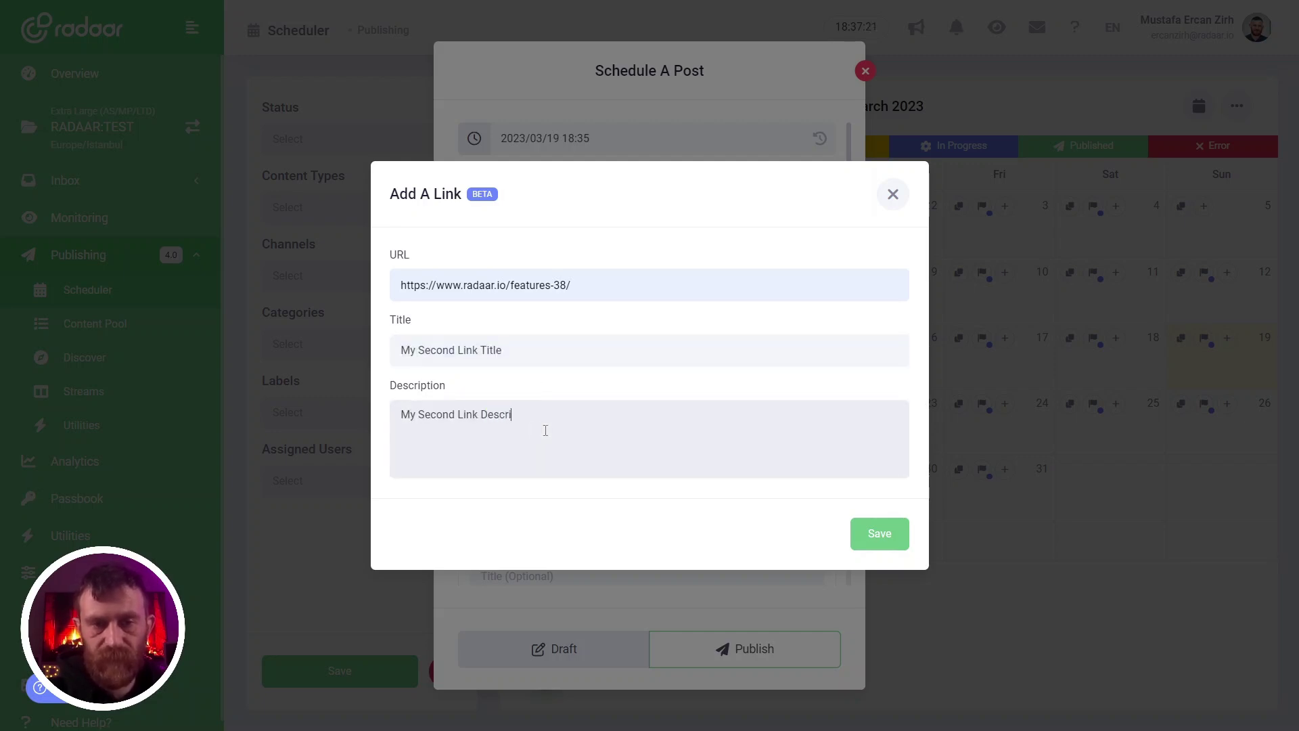
pyautogui.click(857, 542)
pyautogui.click(817, 349)
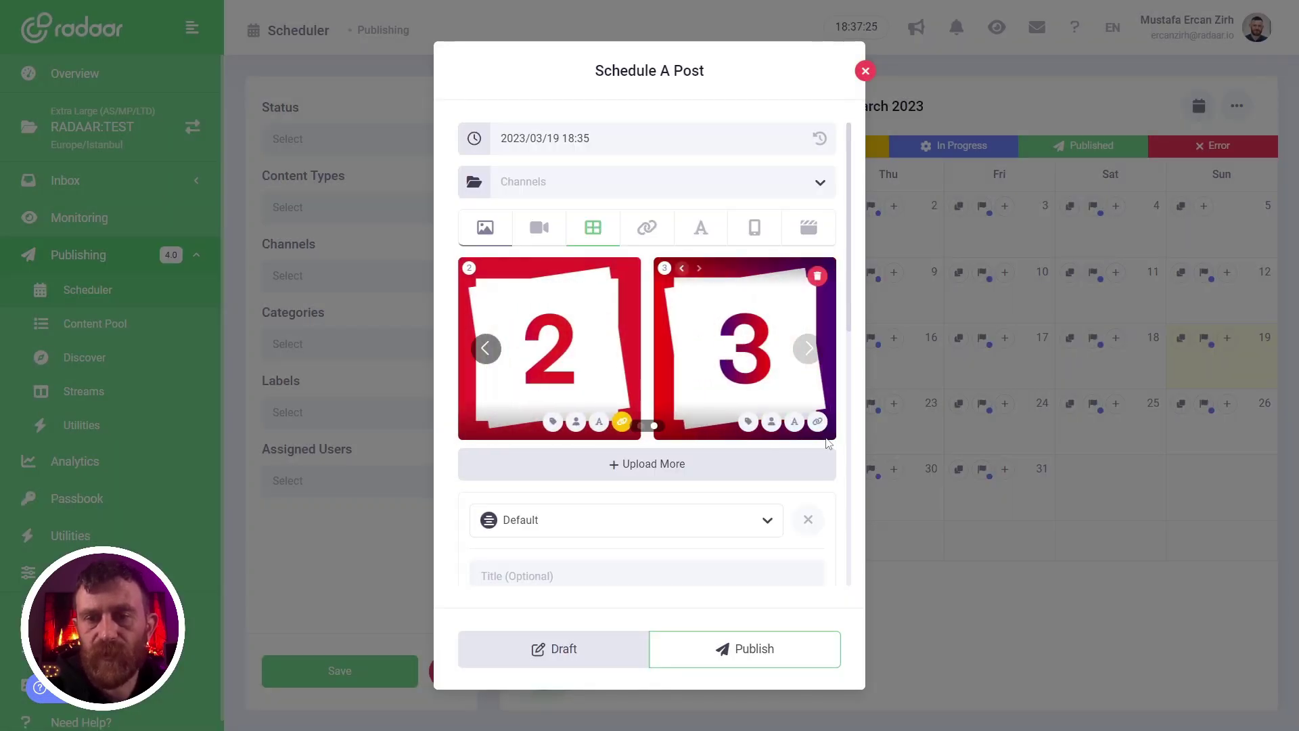
pyautogui.click(820, 422)
pyautogui.click(560, 284)
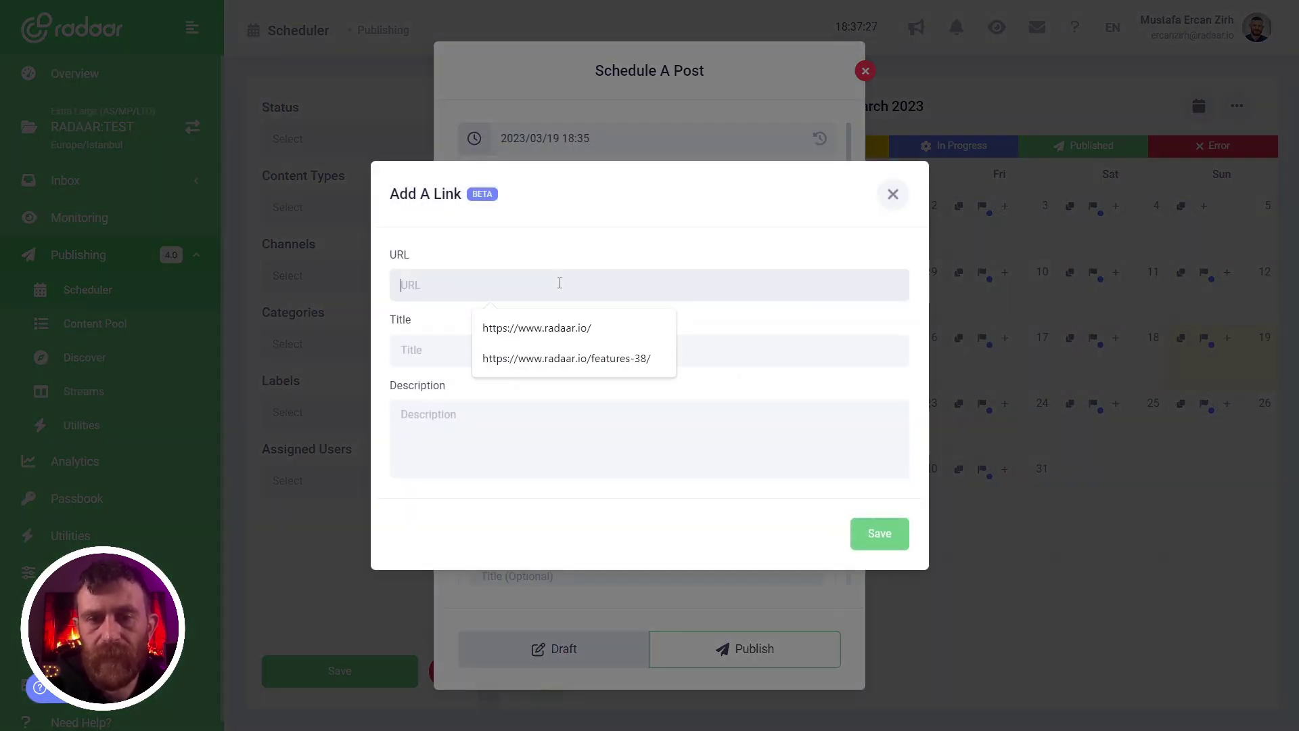
pyautogui.click(586, 357)
pyautogui.click(566, 356)
pyautogui.hotkey('ctrl', 'v')
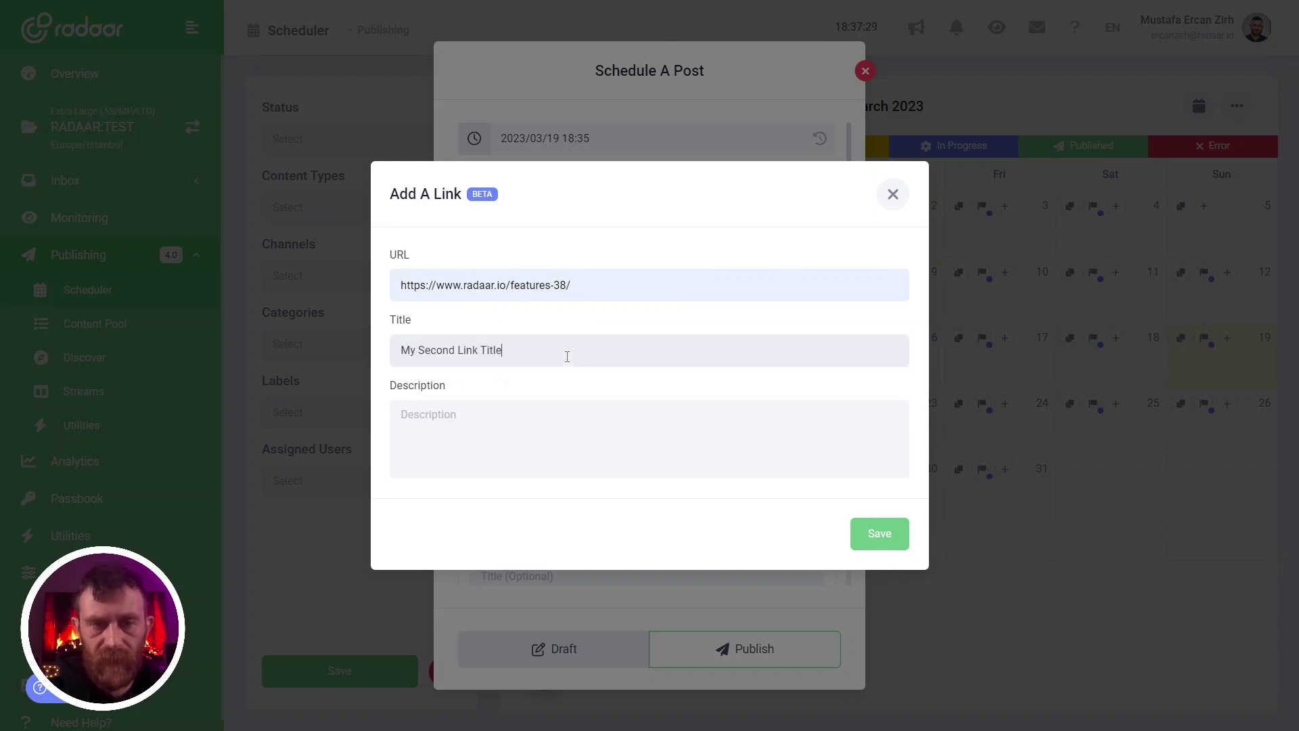
pyautogui.hotkey('ctrl', 'shift', 'Left')
pyautogui.write('Third')
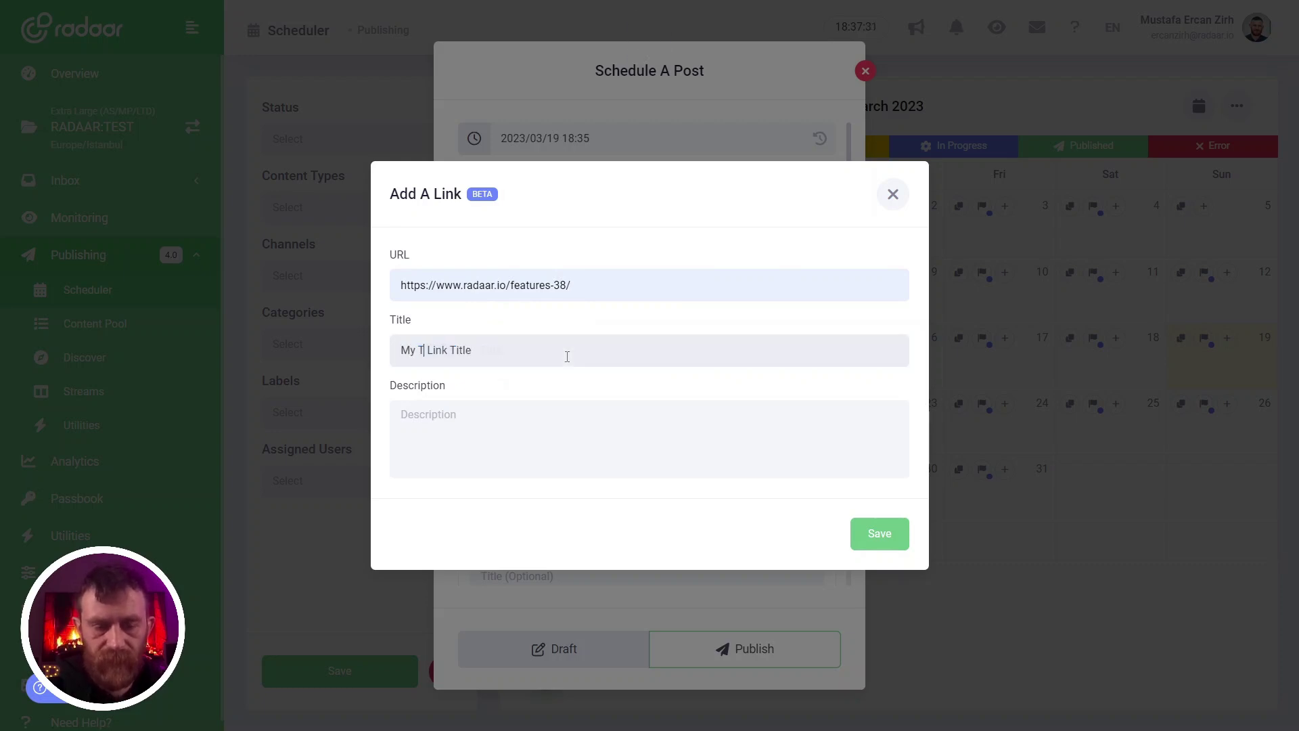
# Step: Give the third image's link the description "My Third Link Description" and save it
pyautogui.hotkey('ctrl', 'a')
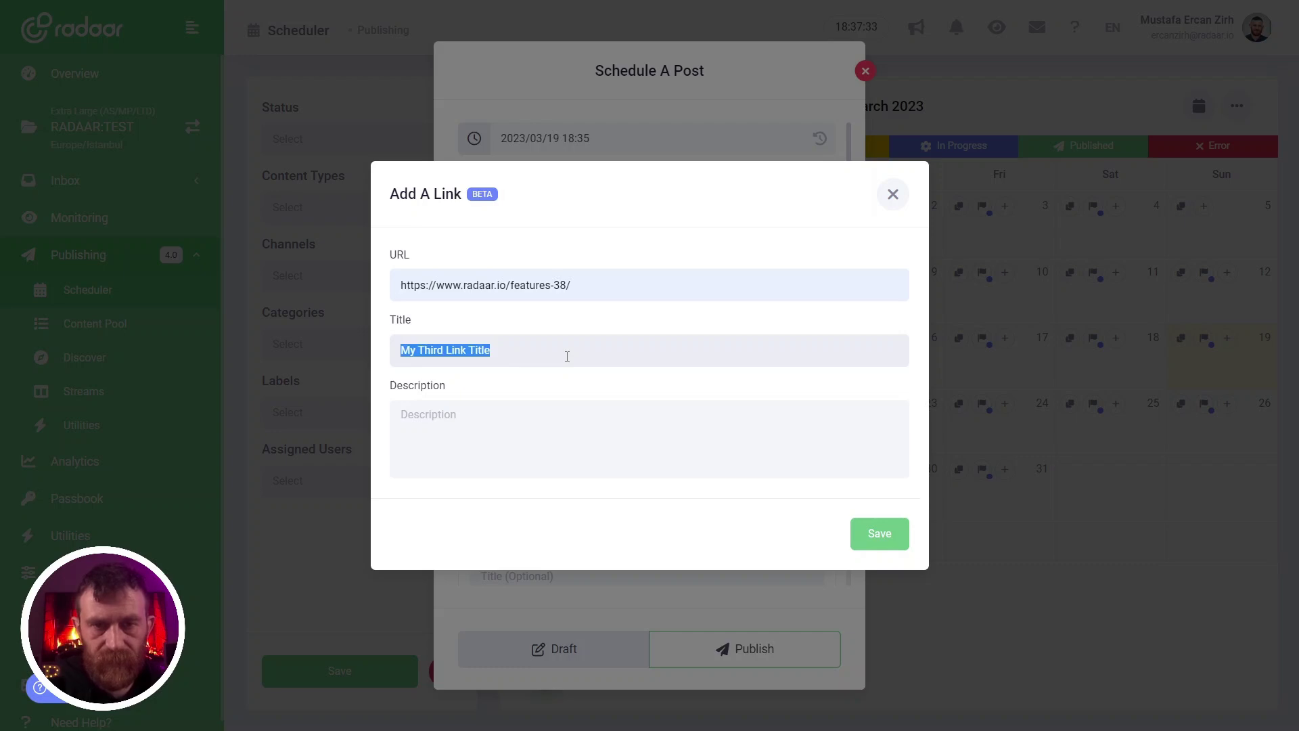
pyautogui.click(496, 443)
pyautogui.hotkey('ctrl', 'v')
pyautogui.hotkey('ctrl', 'shift', 'Left')
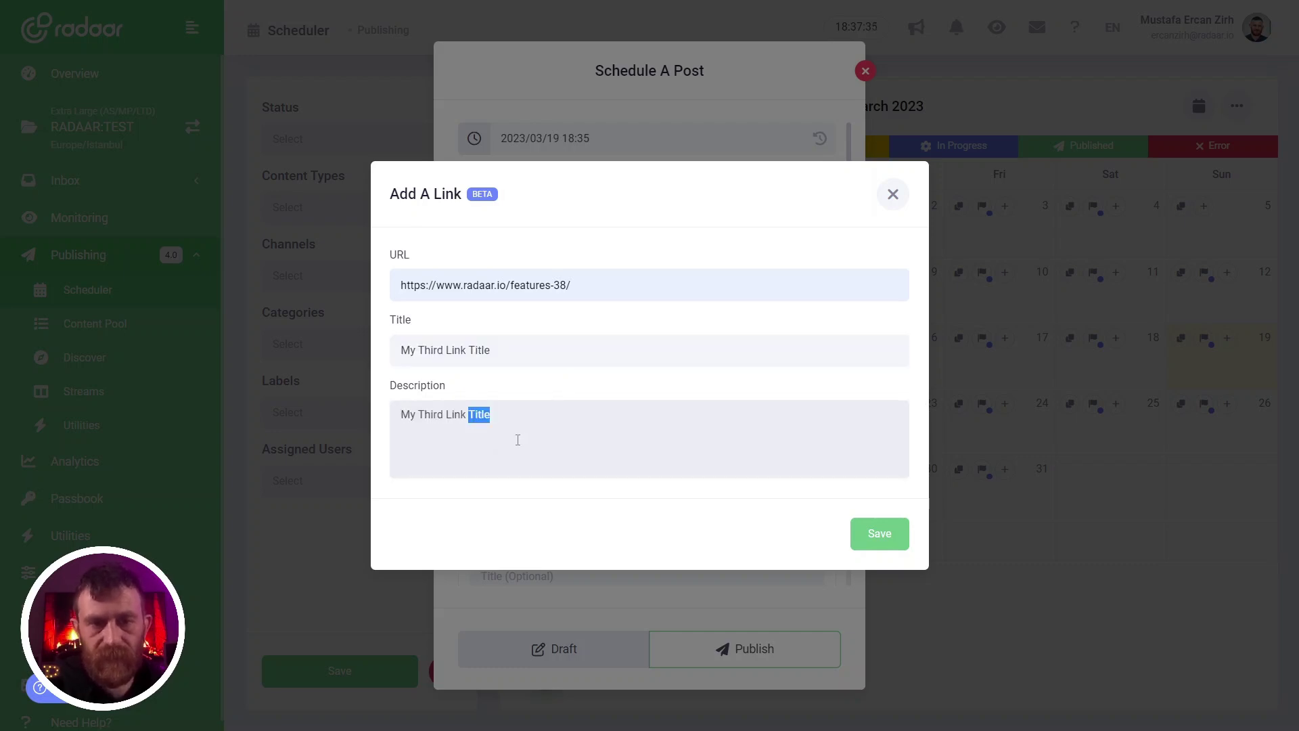
pyautogui.write('Description')
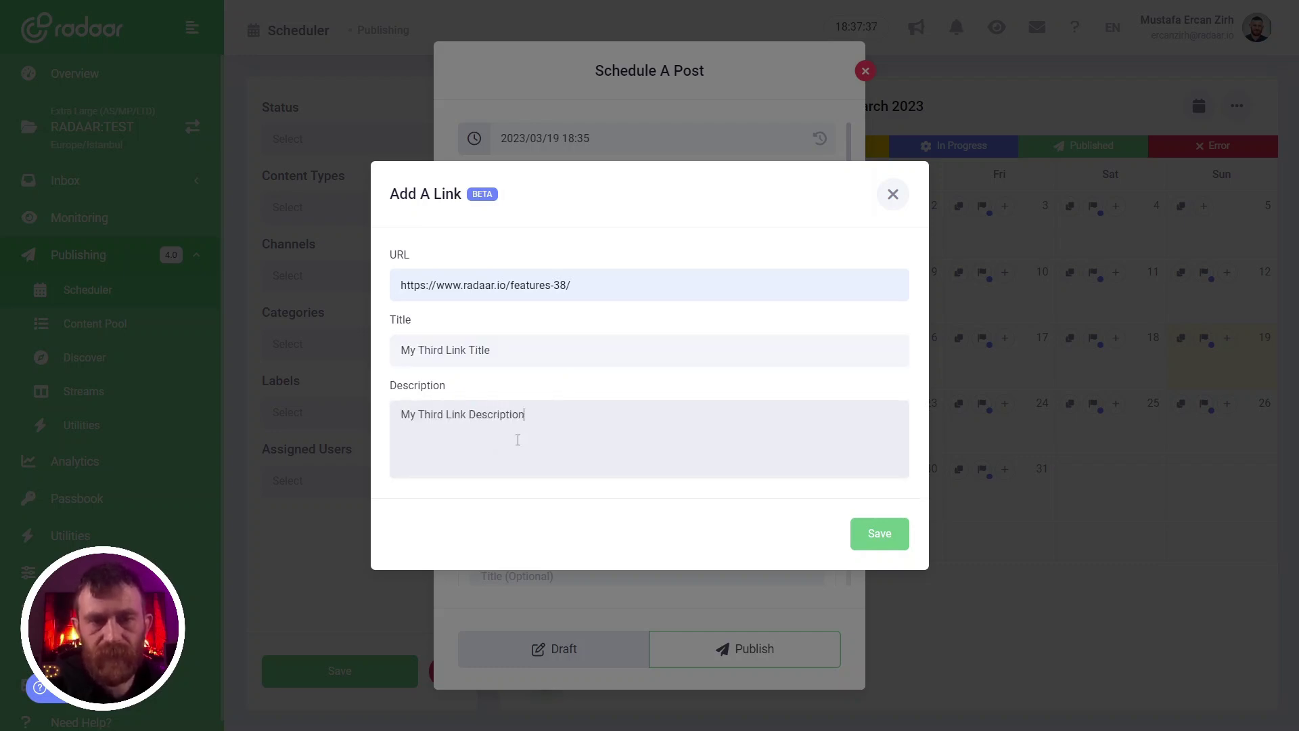
pyautogui.click(880, 533)
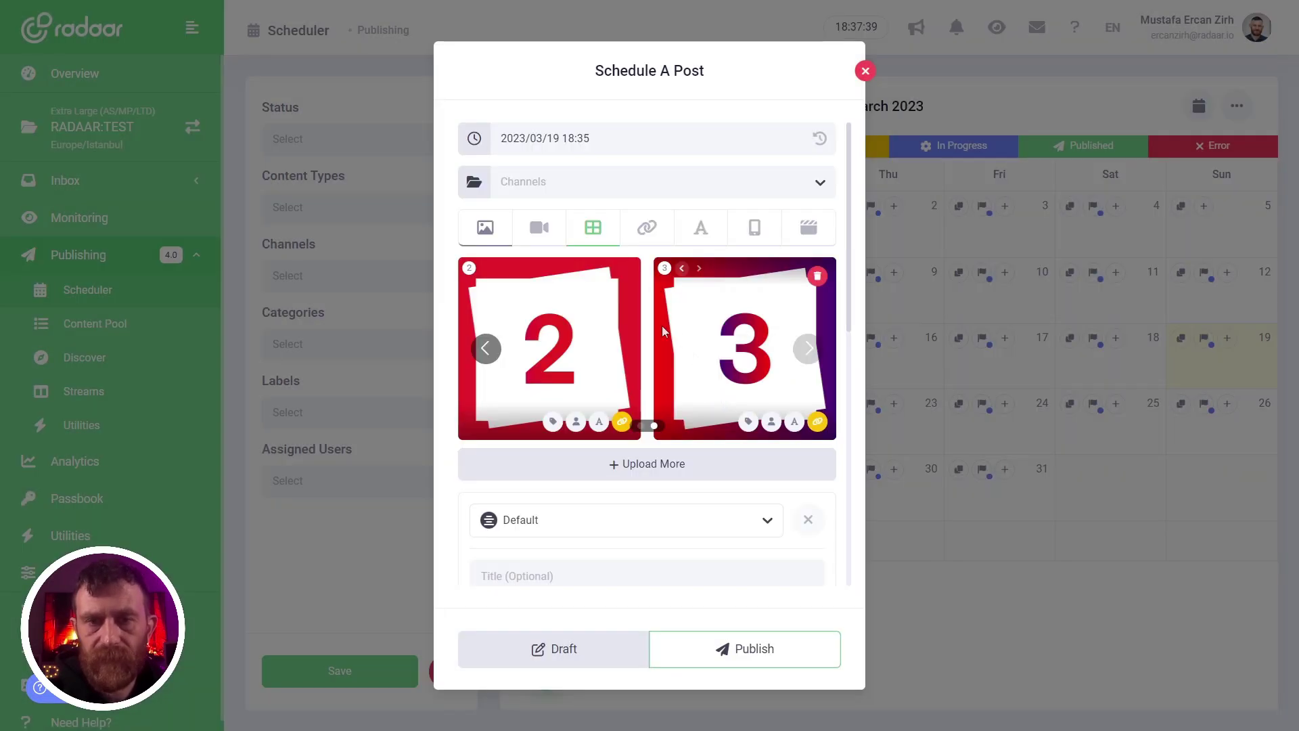
# Step: Add the Pinterest board "Collection" and the "RADAAR Test" profile with the person icon as the post's channels
pyautogui.click(519, 187)
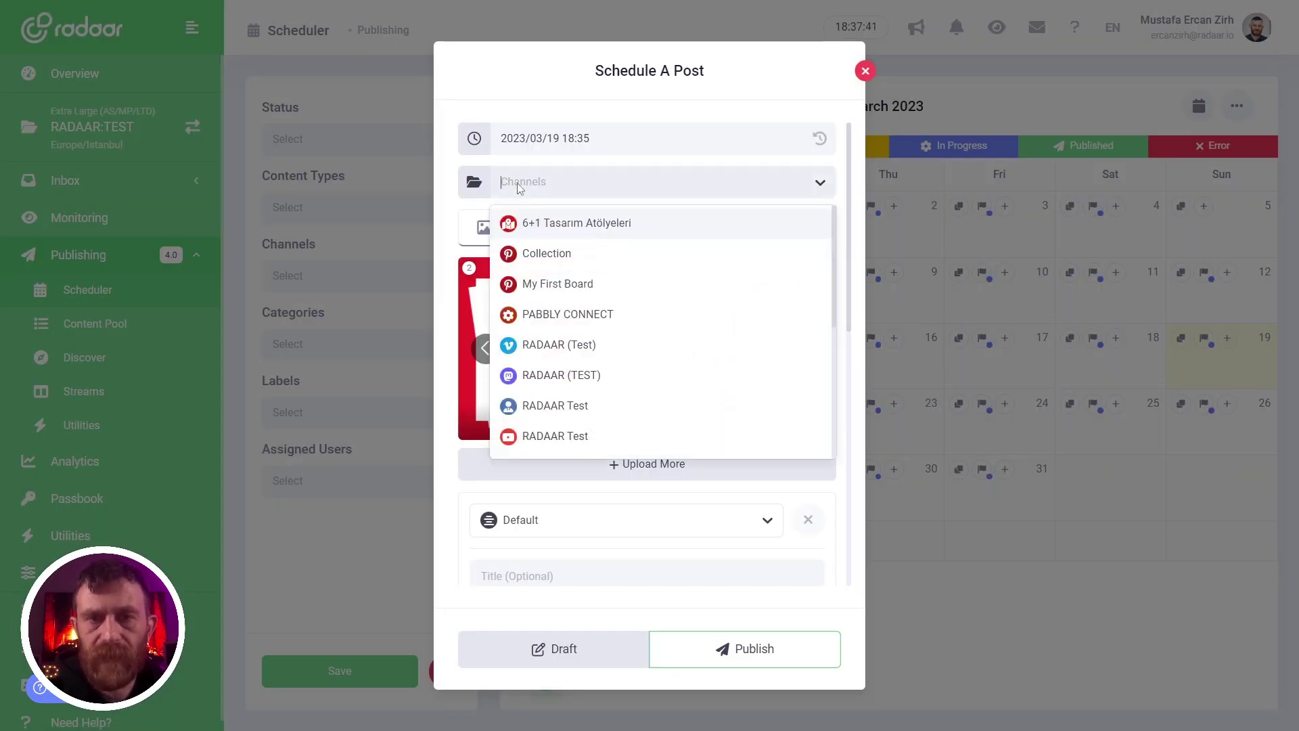
pyautogui.click(567, 251)
pyautogui.scroll(-2, 590, 359)
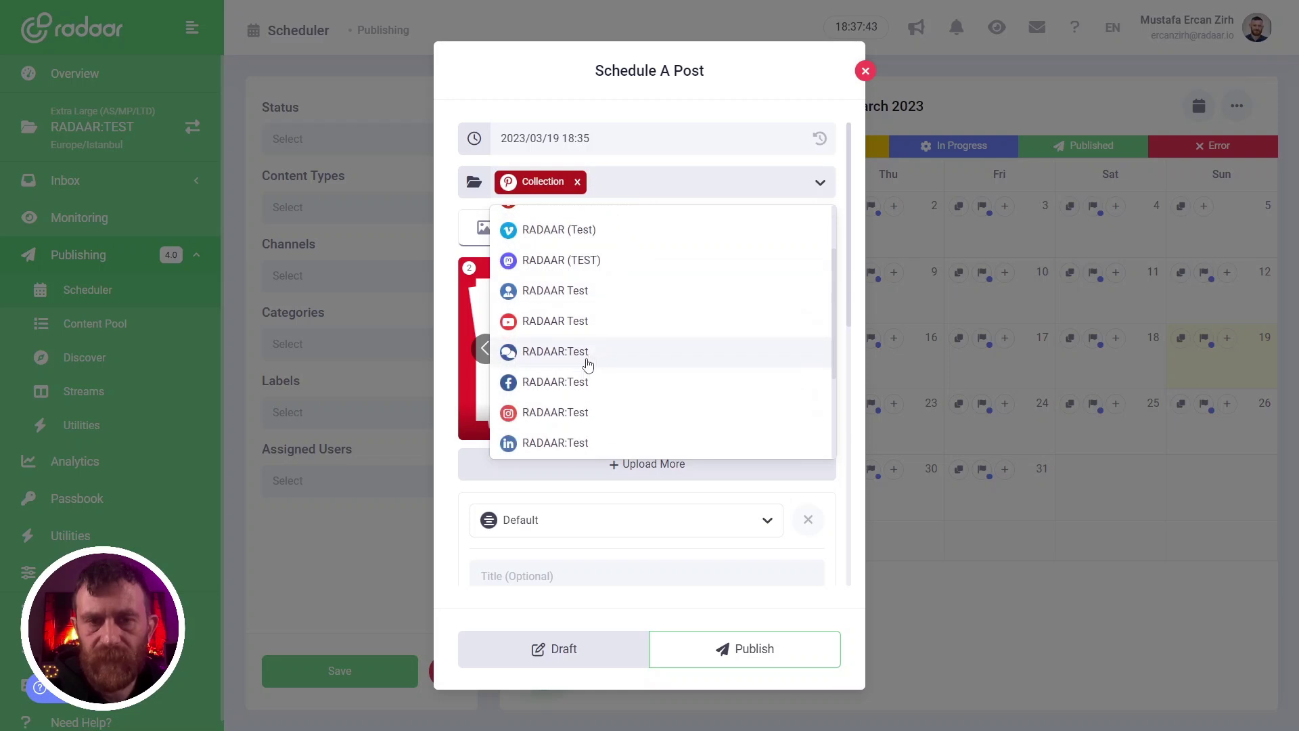
pyautogui.click(579, 381)
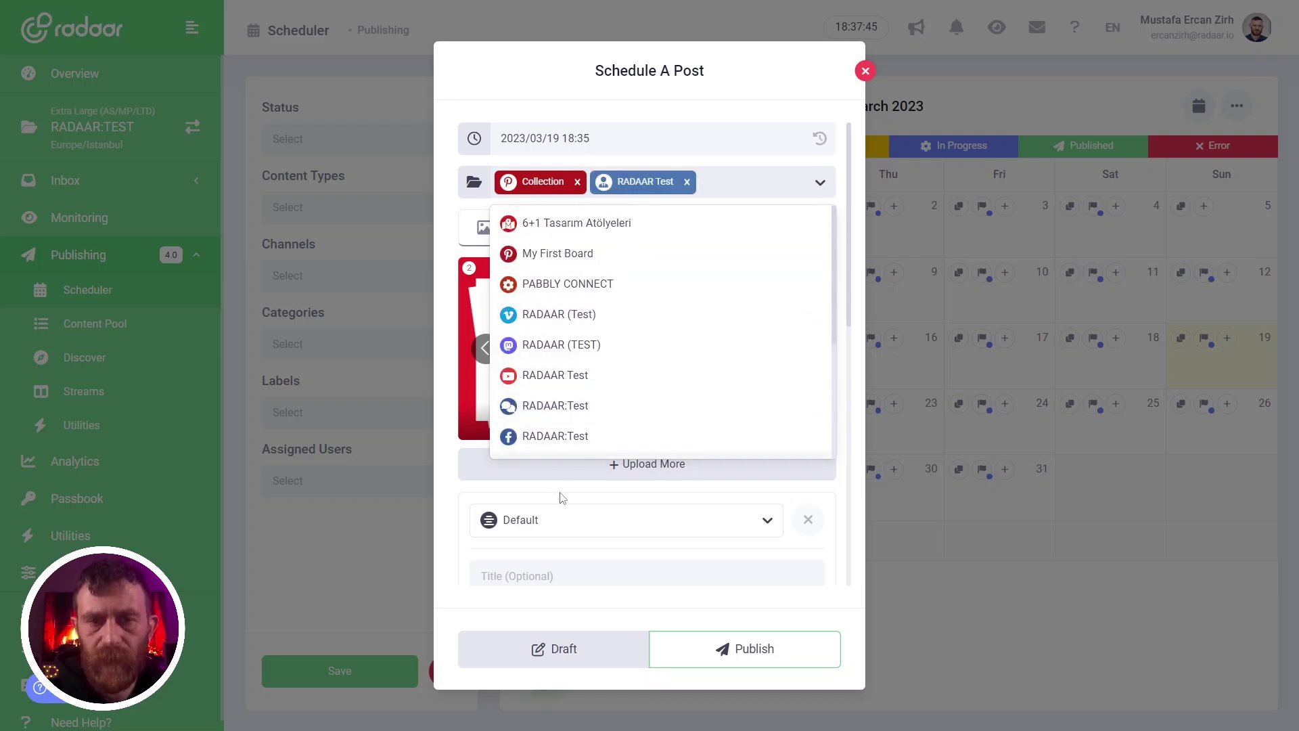
# Step: Set the post's title to "Title" and its caption to "Caption", and publish it immediately
pyautogui.click(560, 498)
pyautogui.scroll(-3, 562, 493)
pyautogui.click(528, 409)
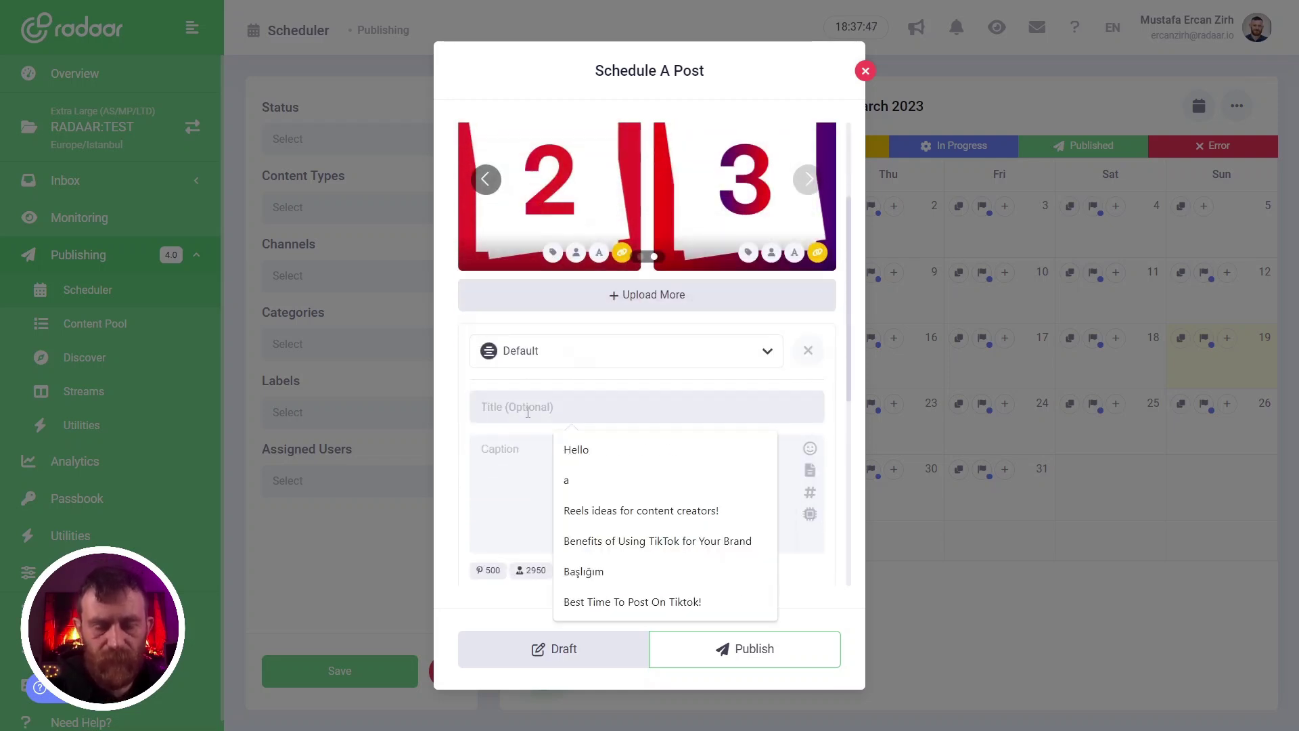
pyautogui.write('Title')
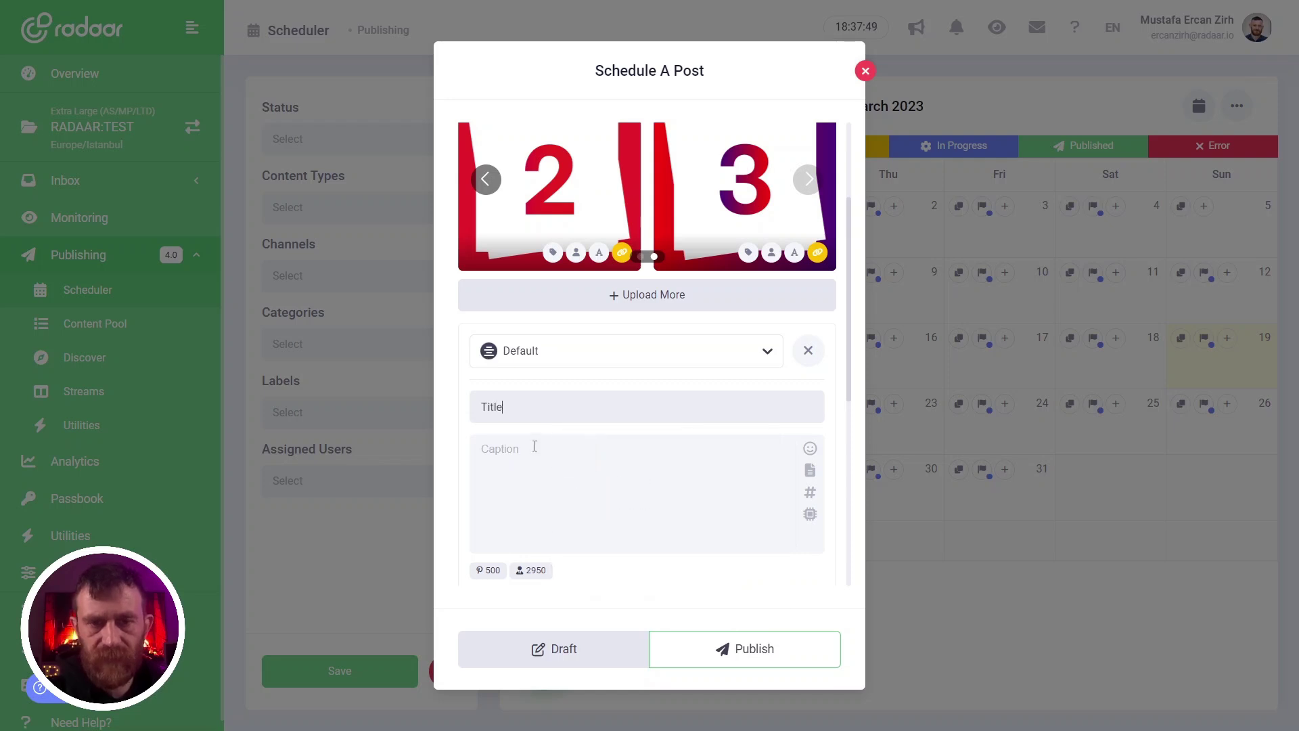
pyautogui.click(529, 458)
pyautogui.write('Caption')
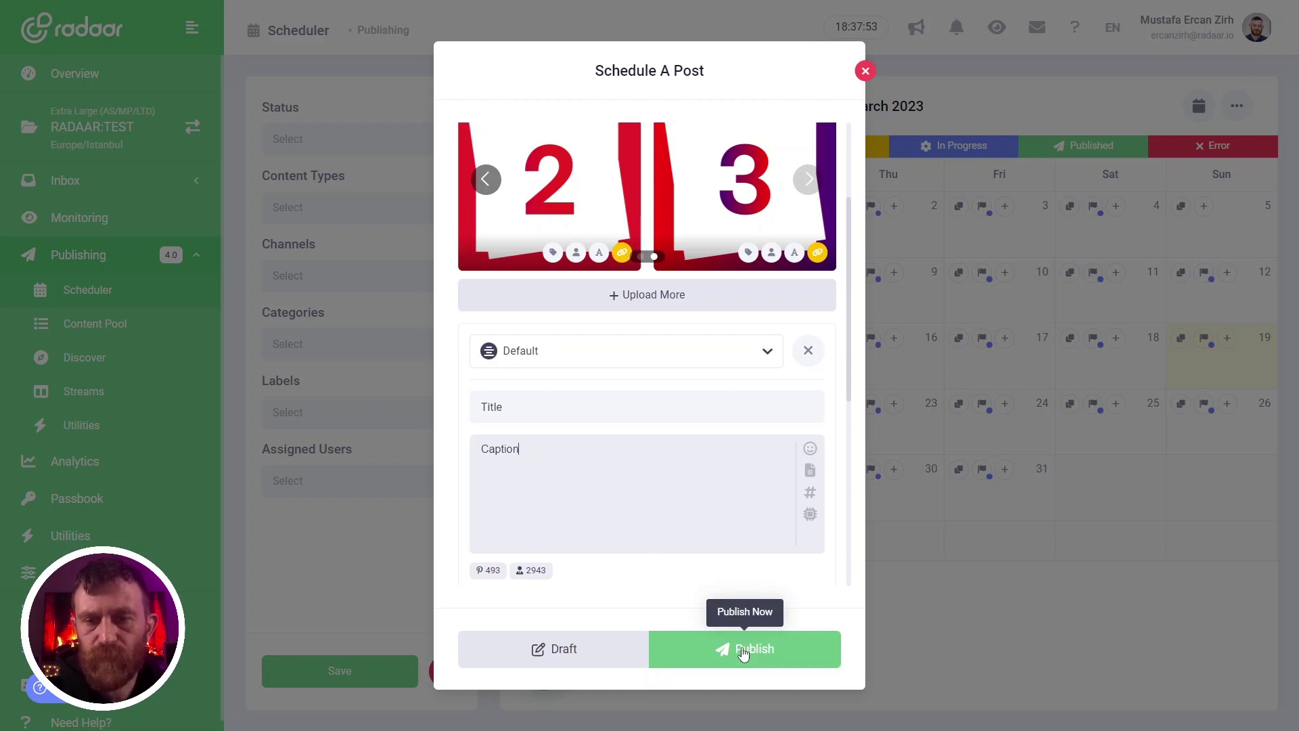
pyautogui.click(743, 651)
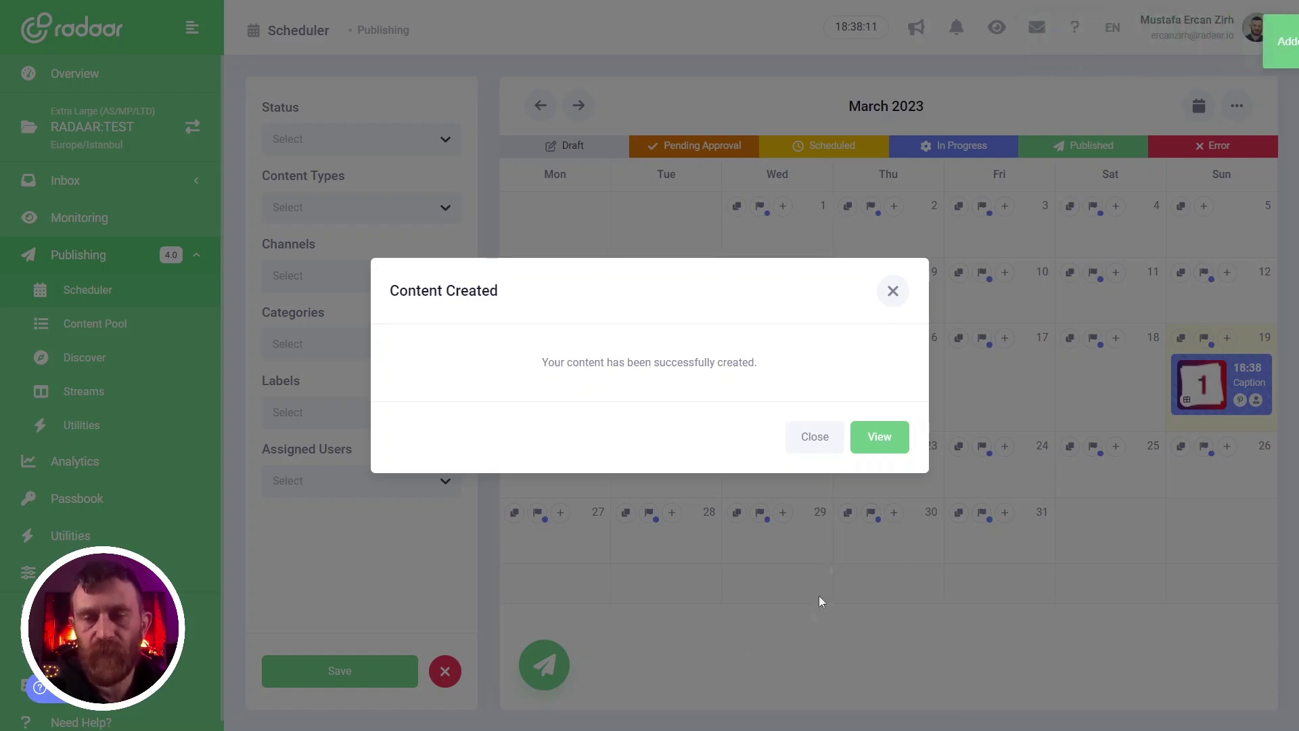
# Step: View the created post's details and go through its gallery images to check the link attached to each one
pyautogui.click(880, 437)
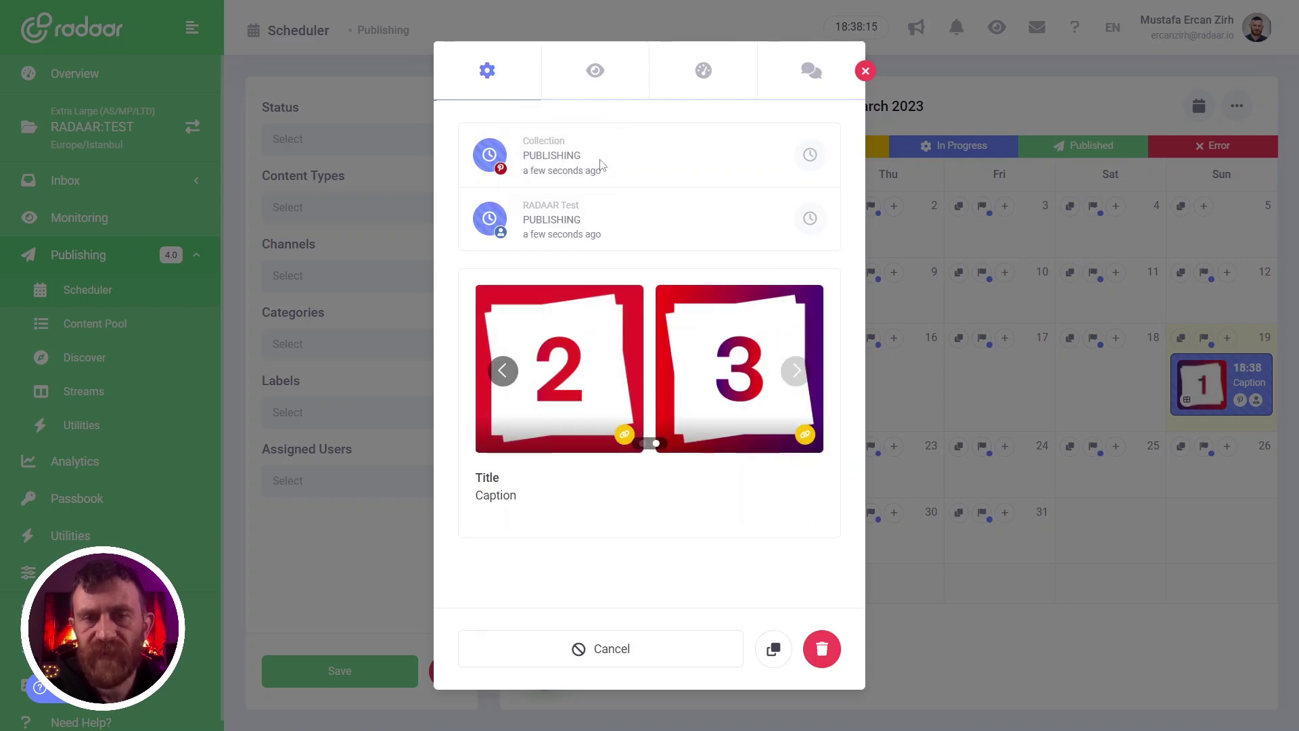
pyautogui.click(504, 372)
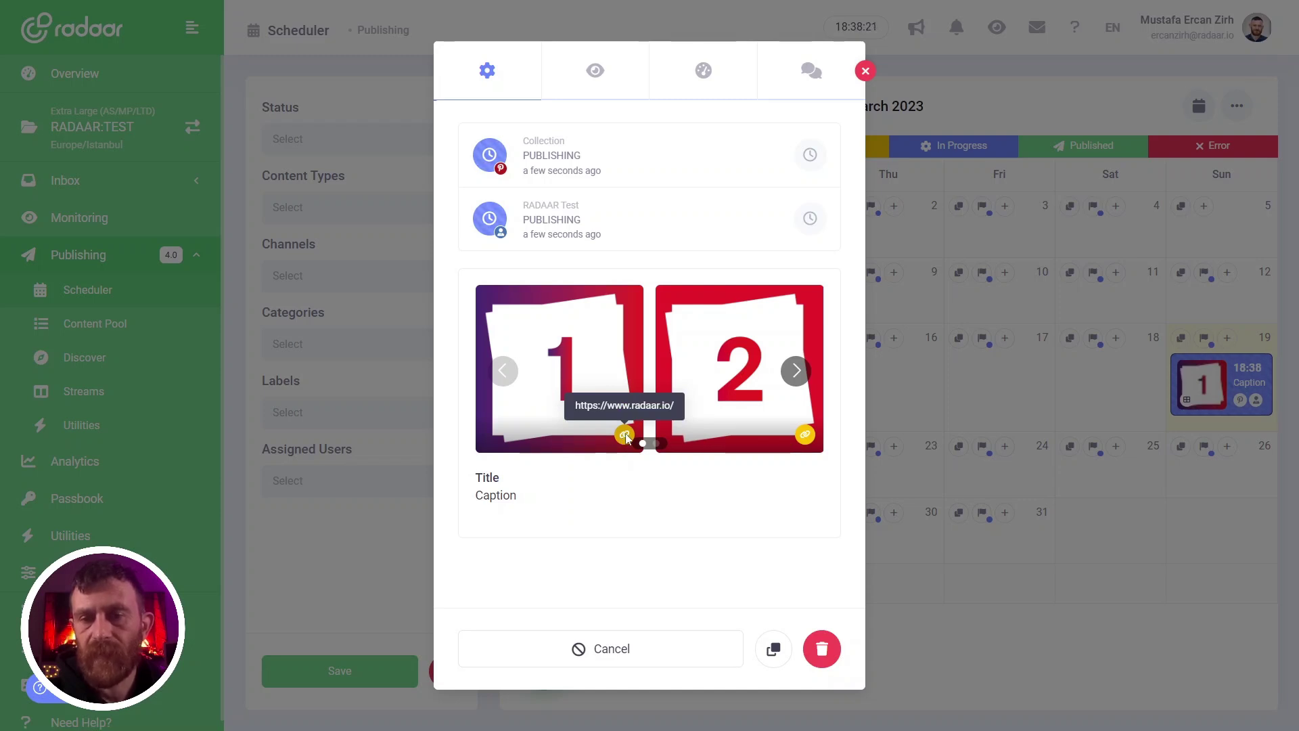
pyautogui.click(803, 374)
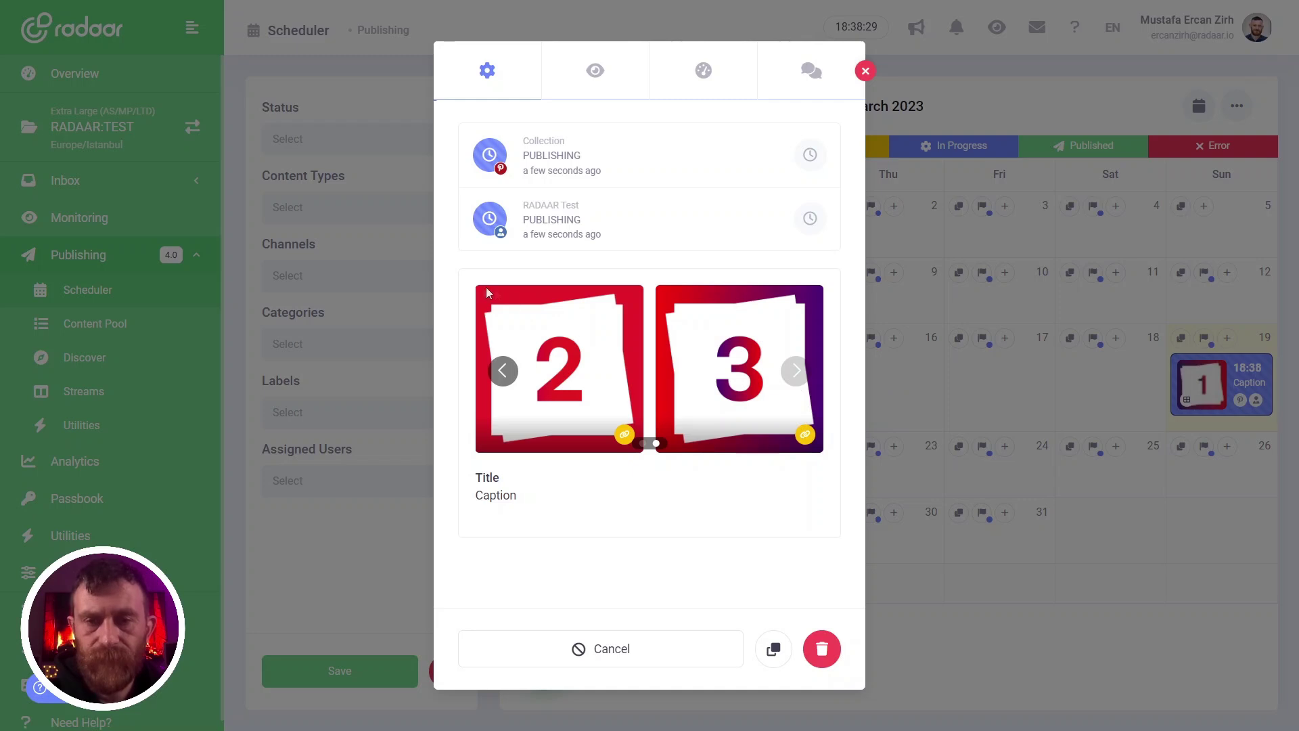
pyautogui.click(503, 370)
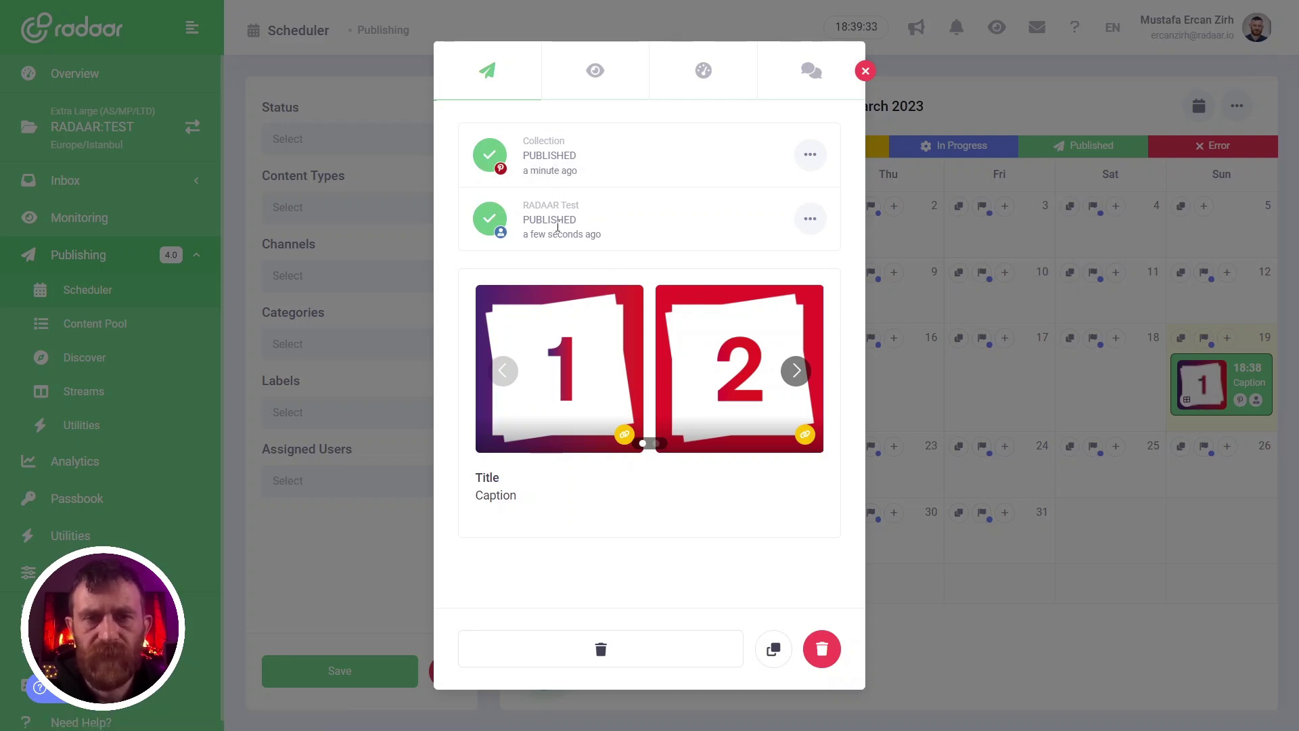
# Step: View the published post on Pinterest and check the title, description and link of each of its three images
pyautogui.click(811, 162)
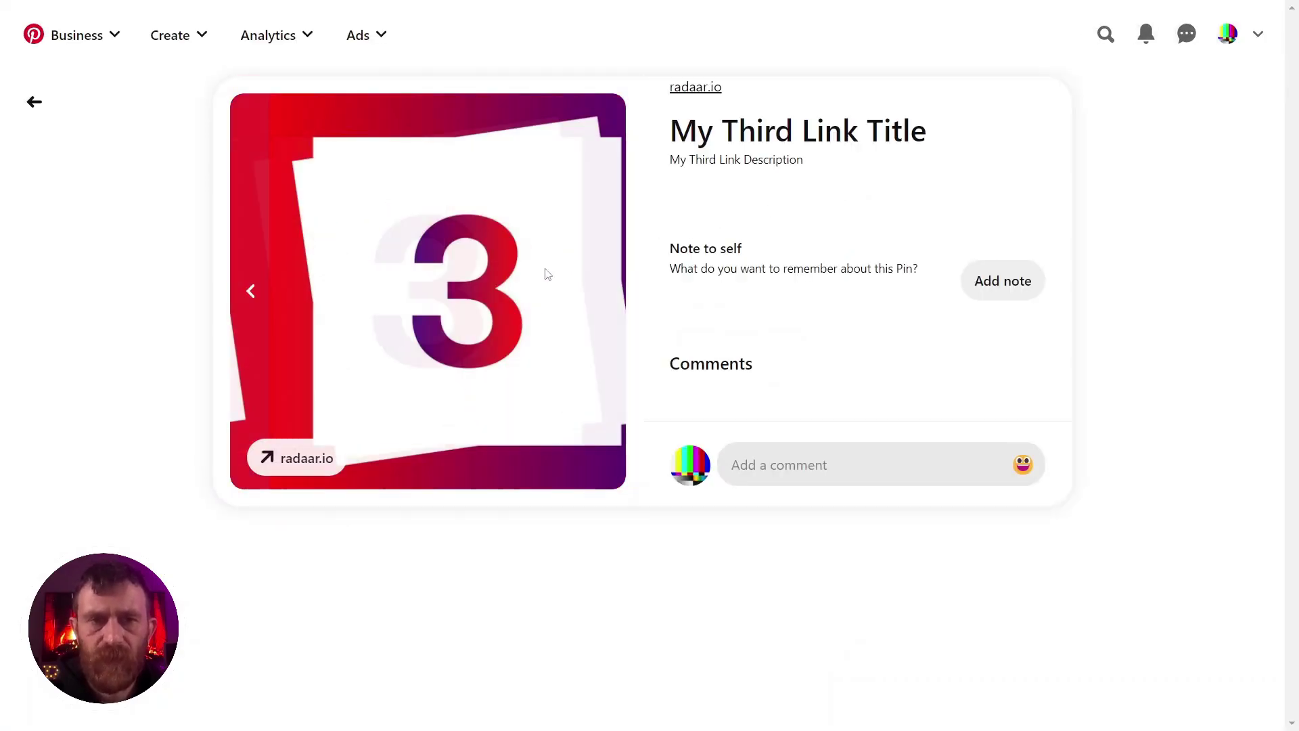
pyautogui.click(249, 293)
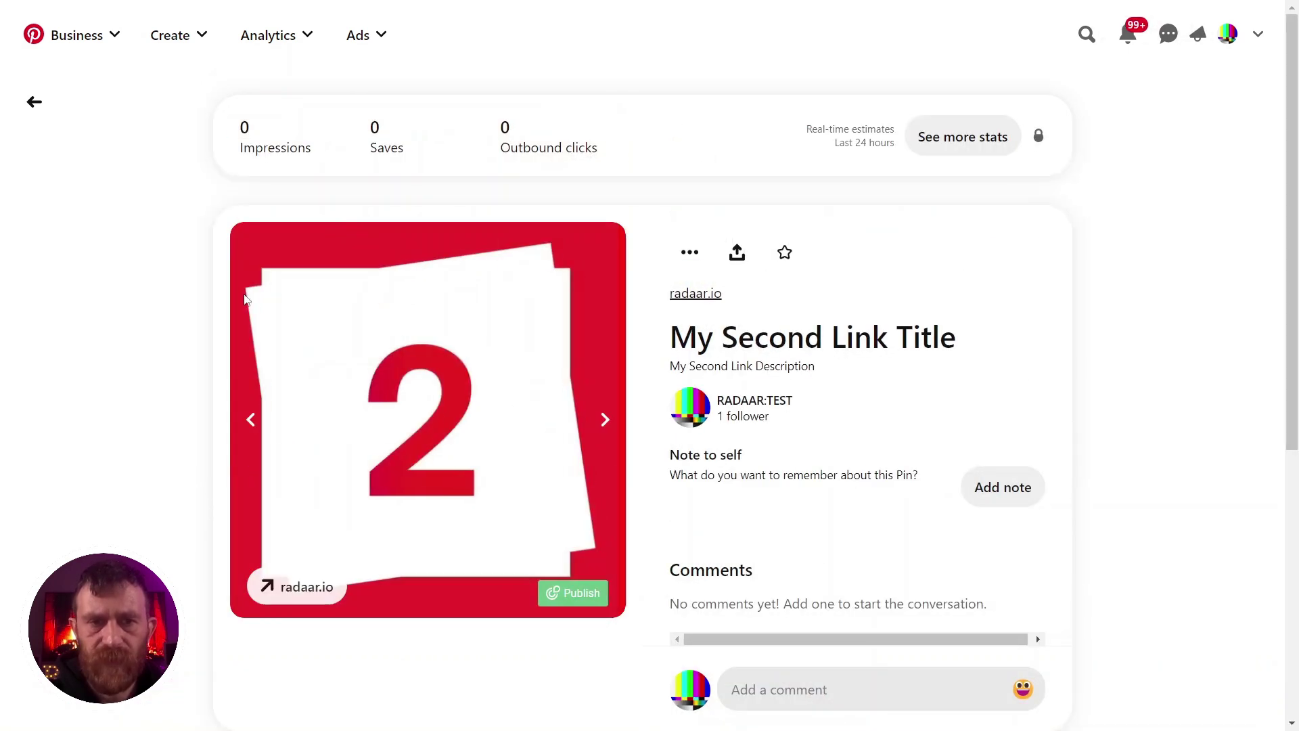
pyautogui.click(255, 420)
pyautogui.scroll(-3, 257, 419)
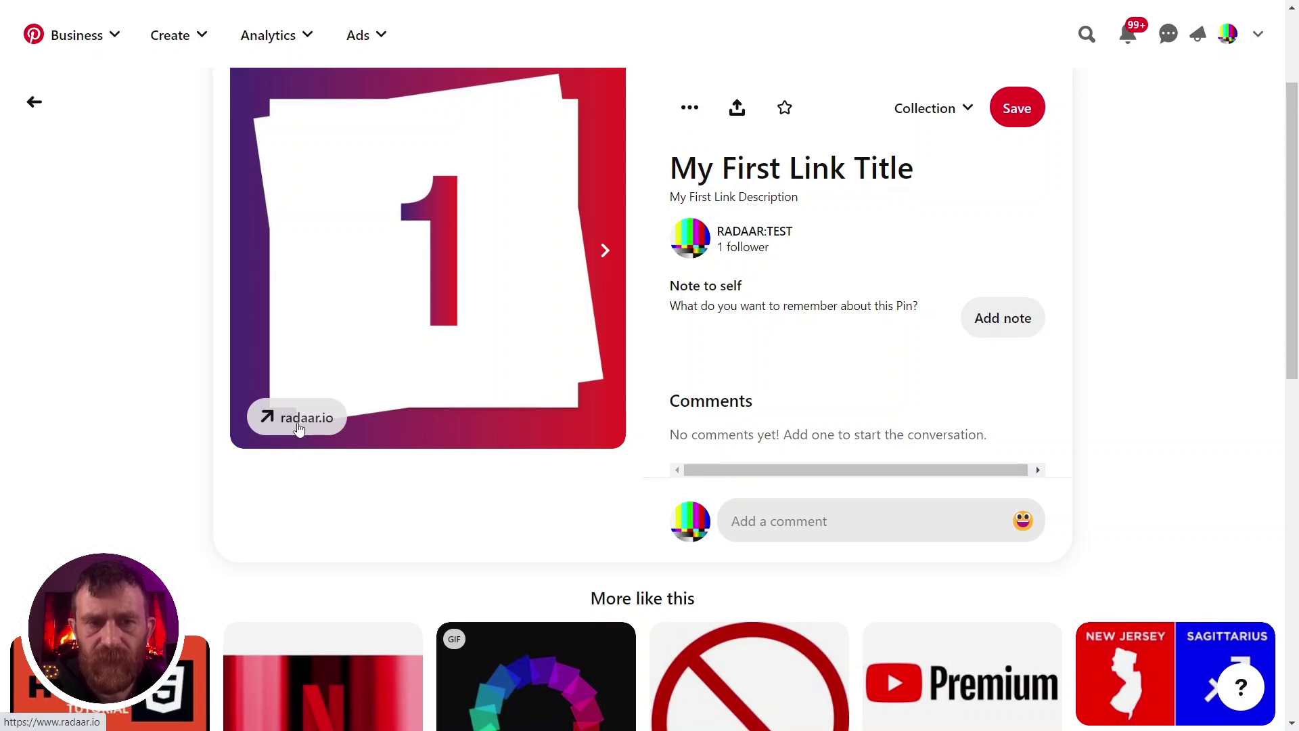
pyautogui.click(308, 425)
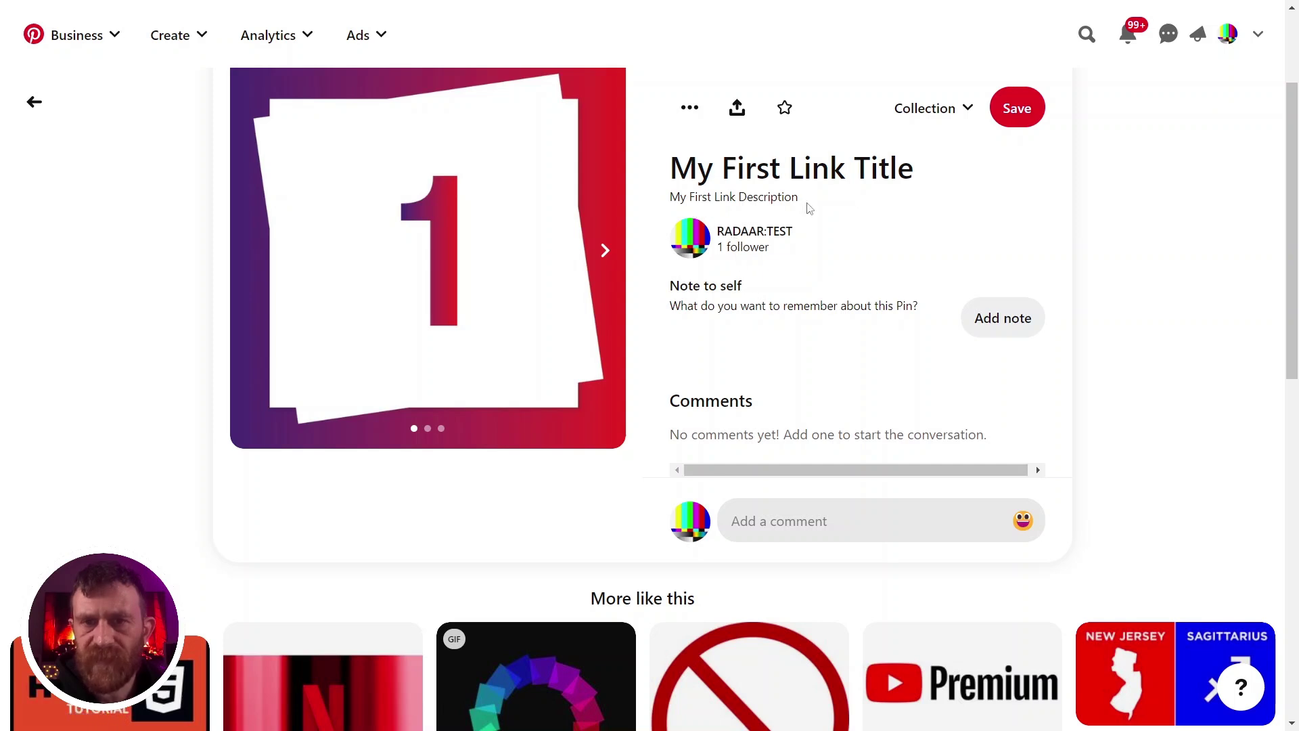
pyautogui.click(604, 253)
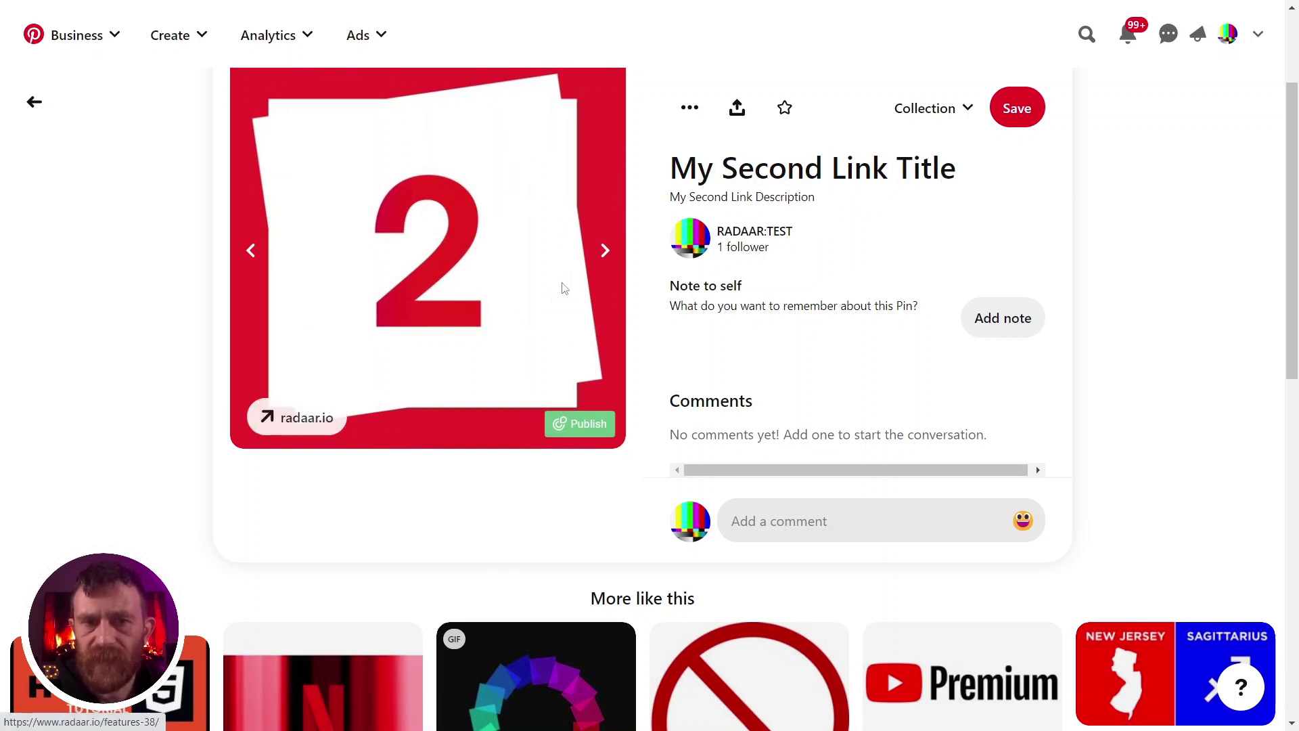
pyautogui.click(606, 251)
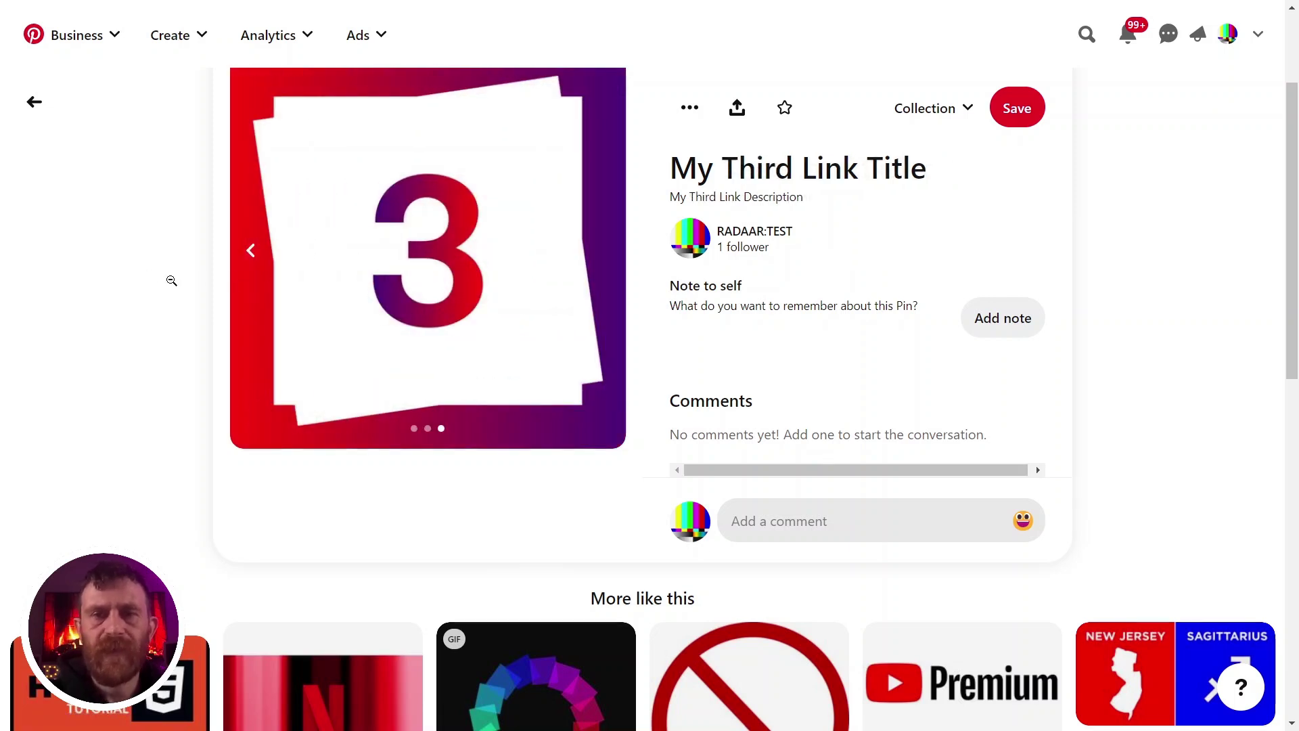
pyautogui.scroll(3, 172, 280)
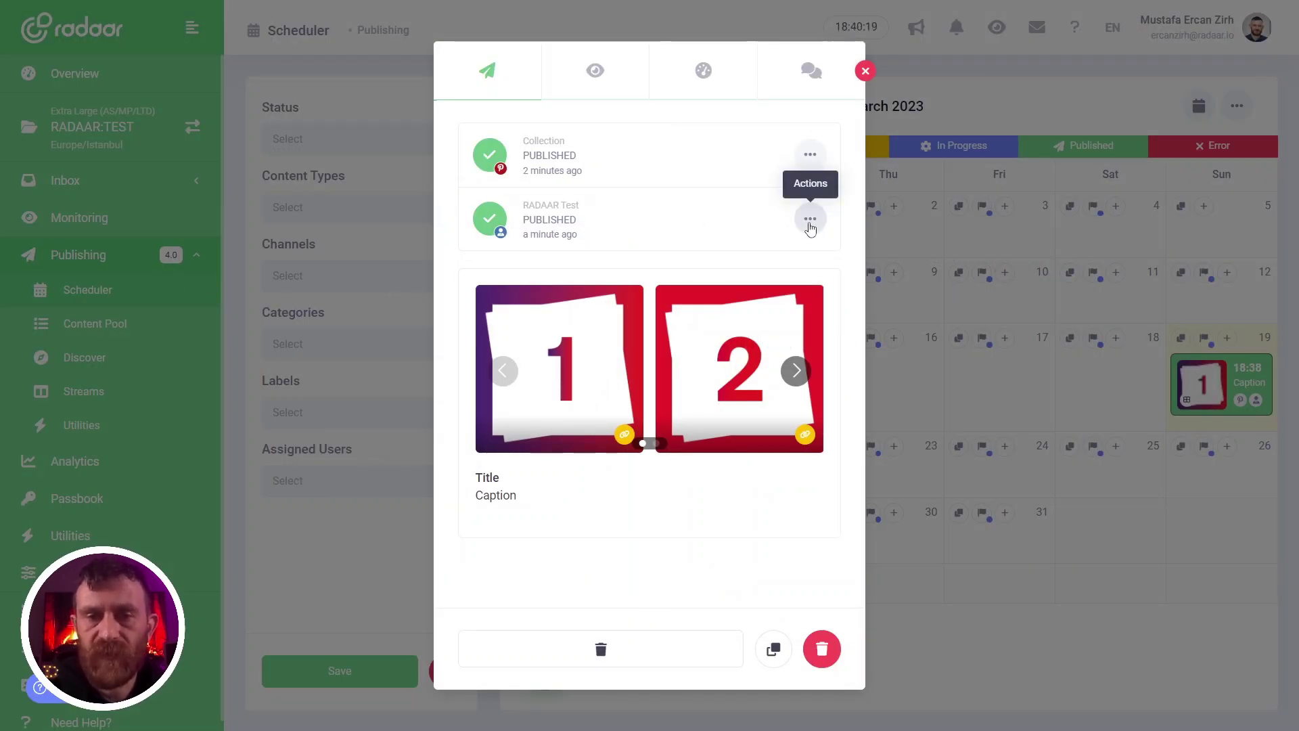
pyautogui.click(809, 220)
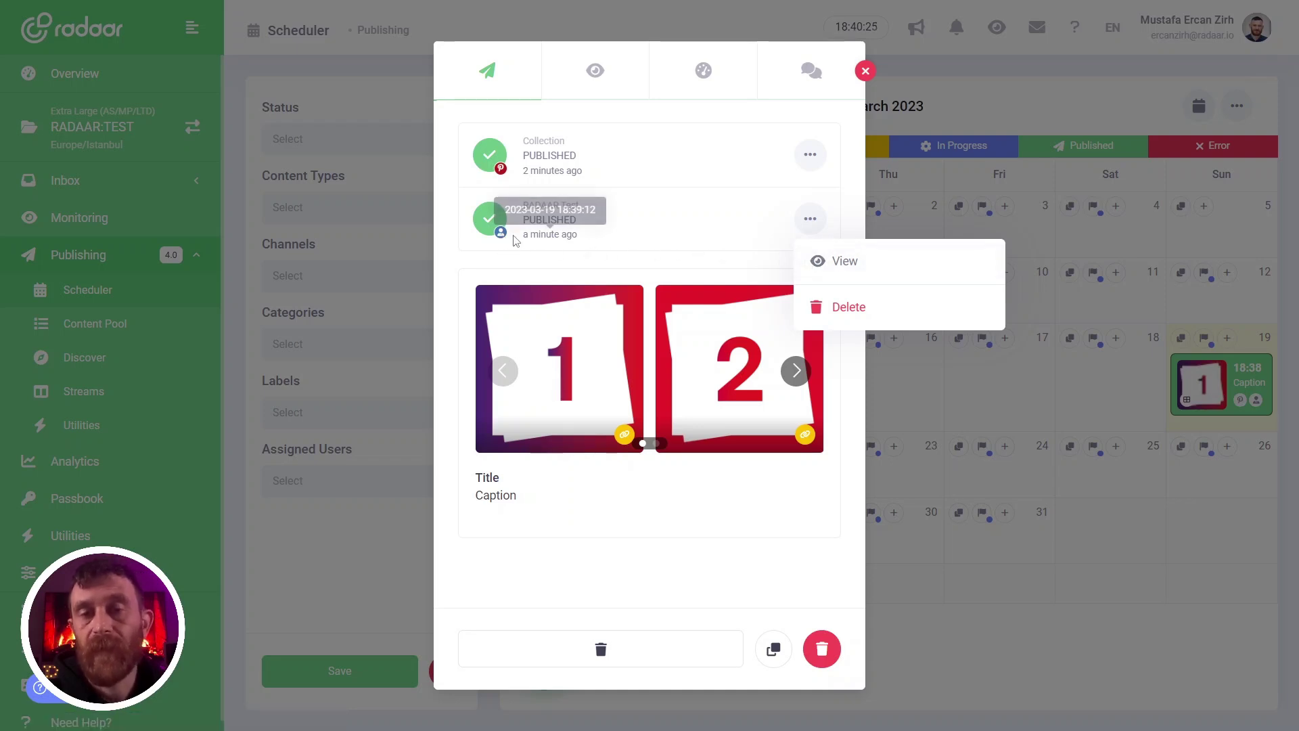
pyautogui.click(636, 240)
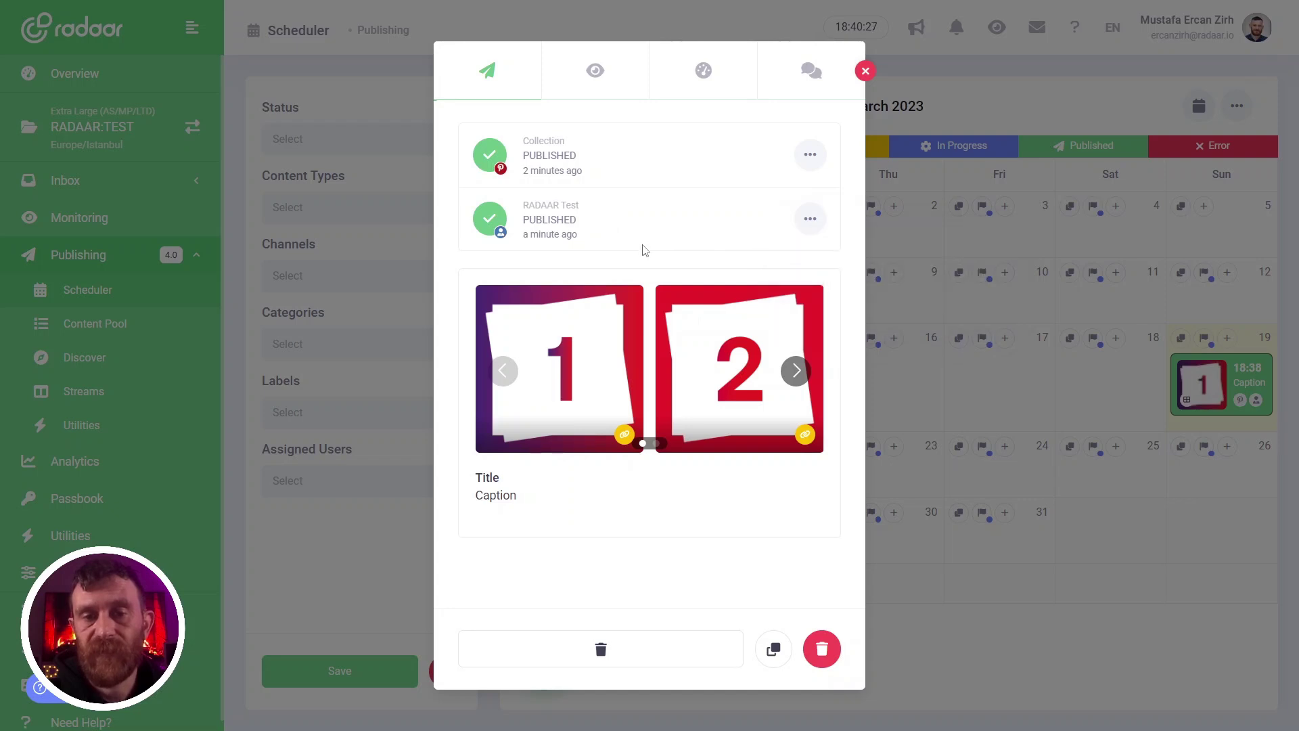
# Step: Duplicate the post in RADAAR, replace both channels with the Facebook page "RADAAR:Test", and publish the copy
pyautogui.click(773, 649)
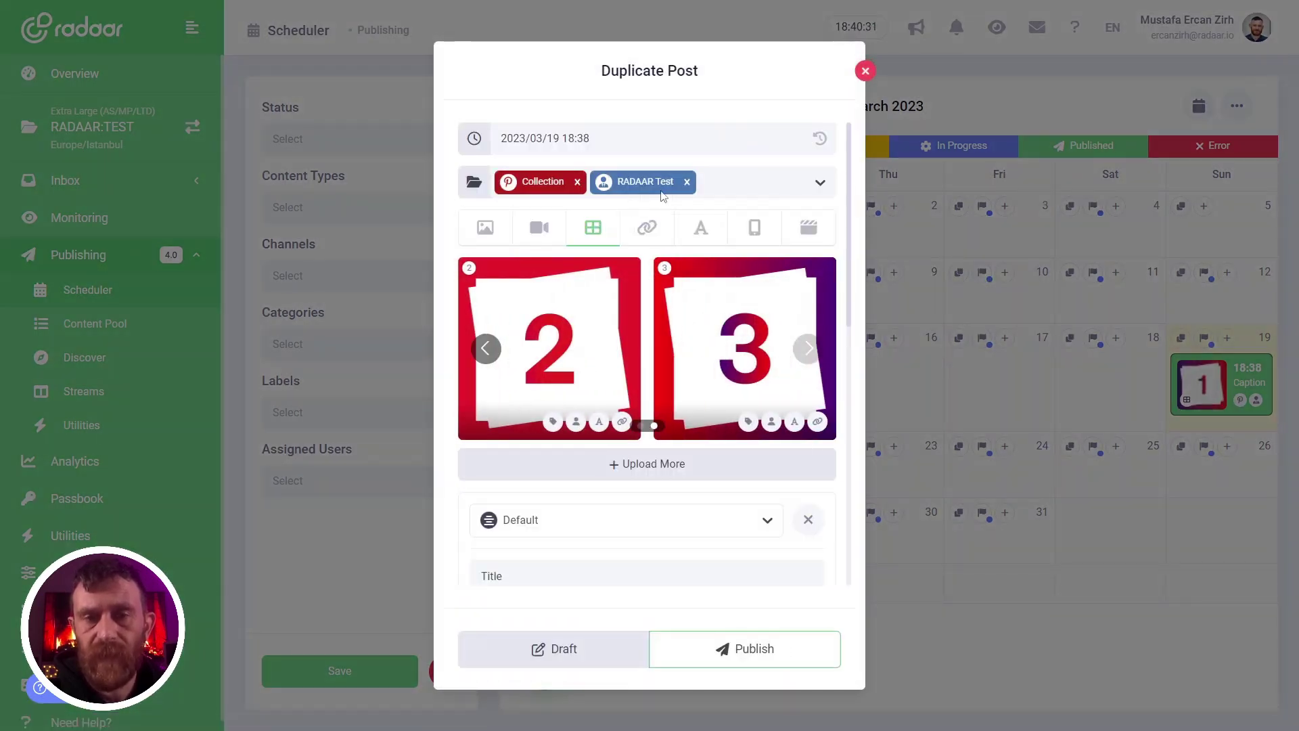
pyautogui.click(687, 182)
pyautogui.click(577, 181)
pyautogui.click(599, 193)
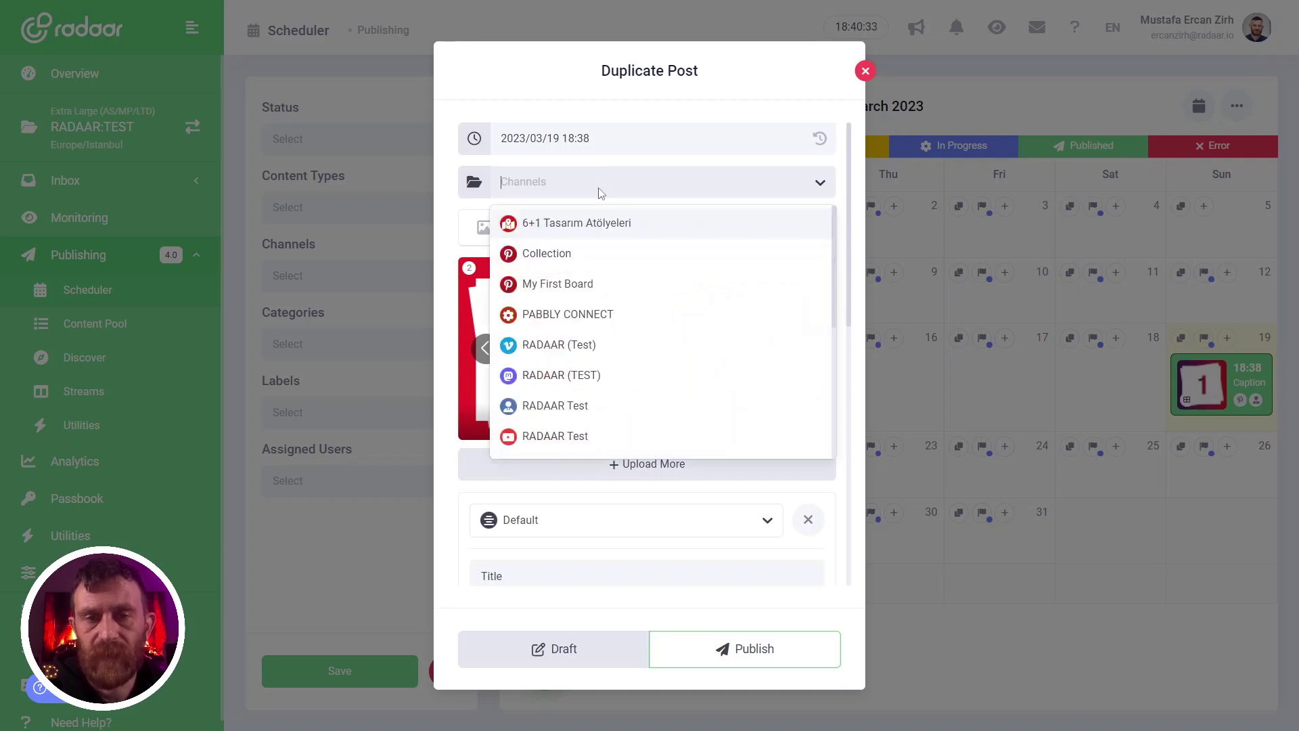
pyautogui.scroll(-2, 616, 353)
pyautogui.click(578, 410)
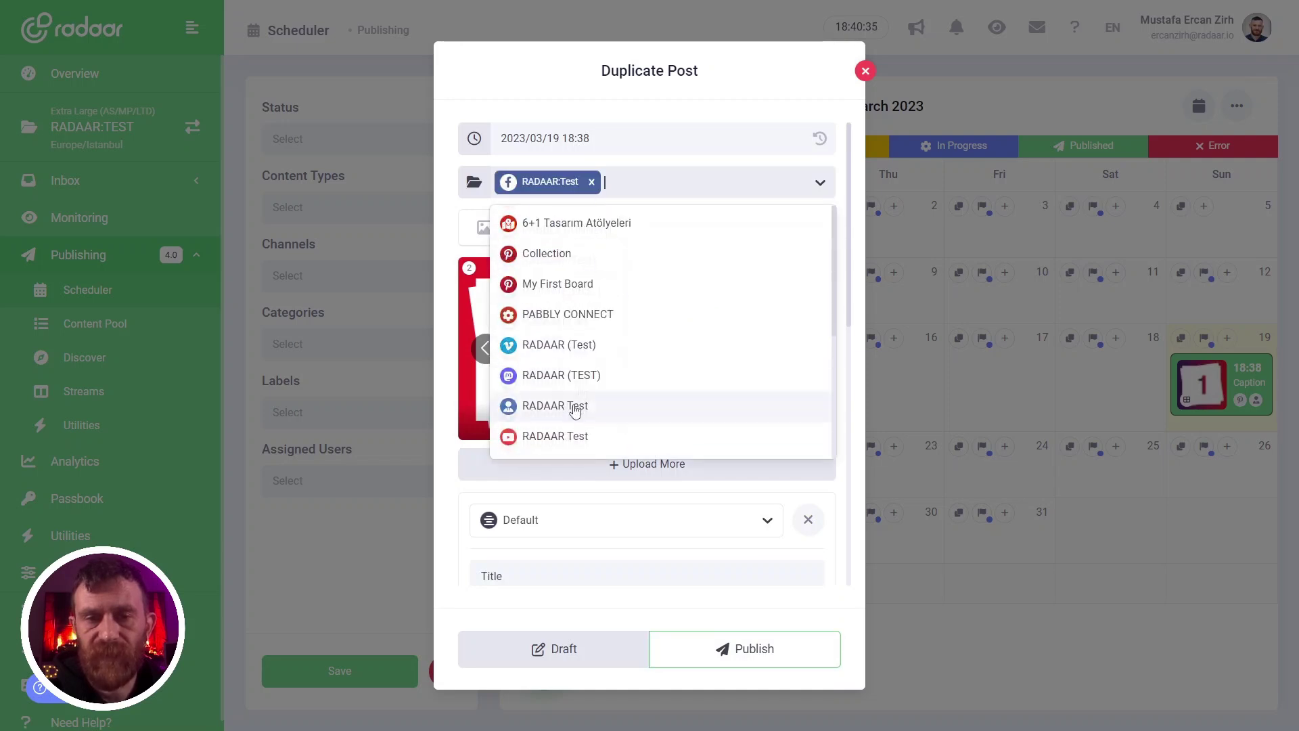
pyautogui.click(649, 104)
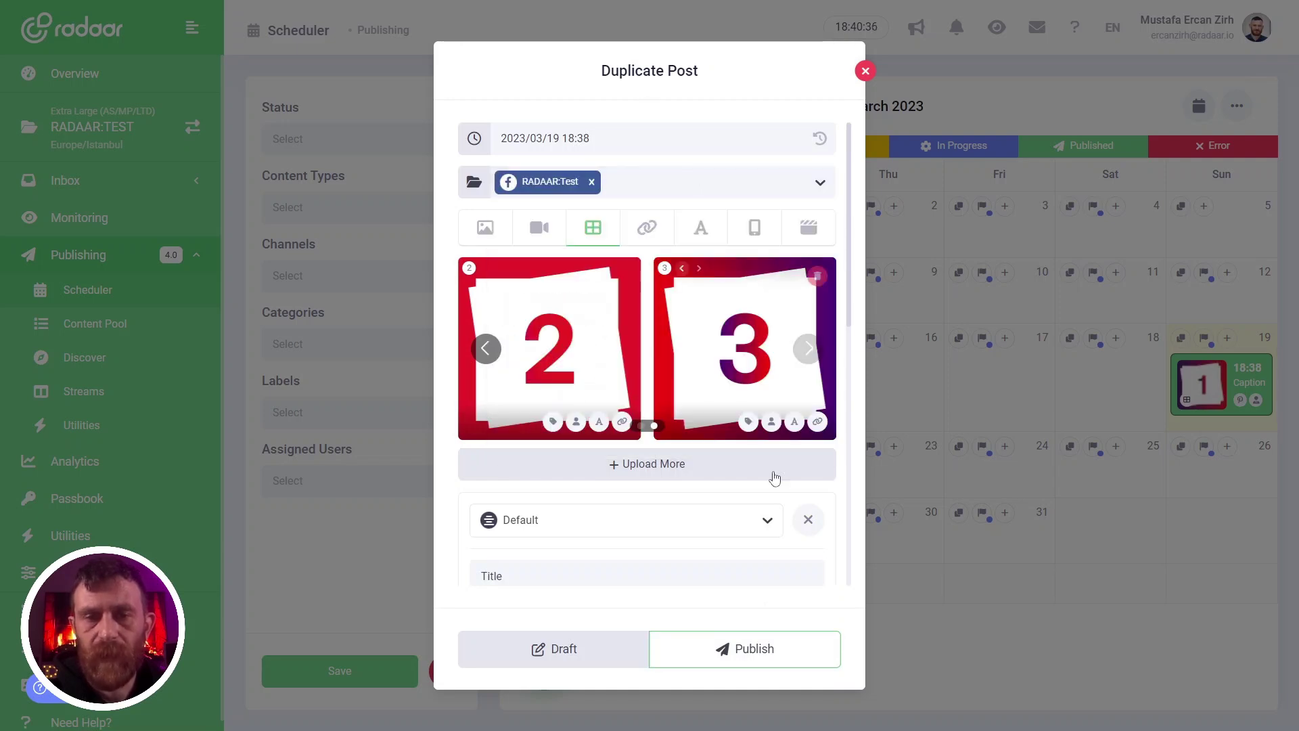
pyautogui.click(748, 668)
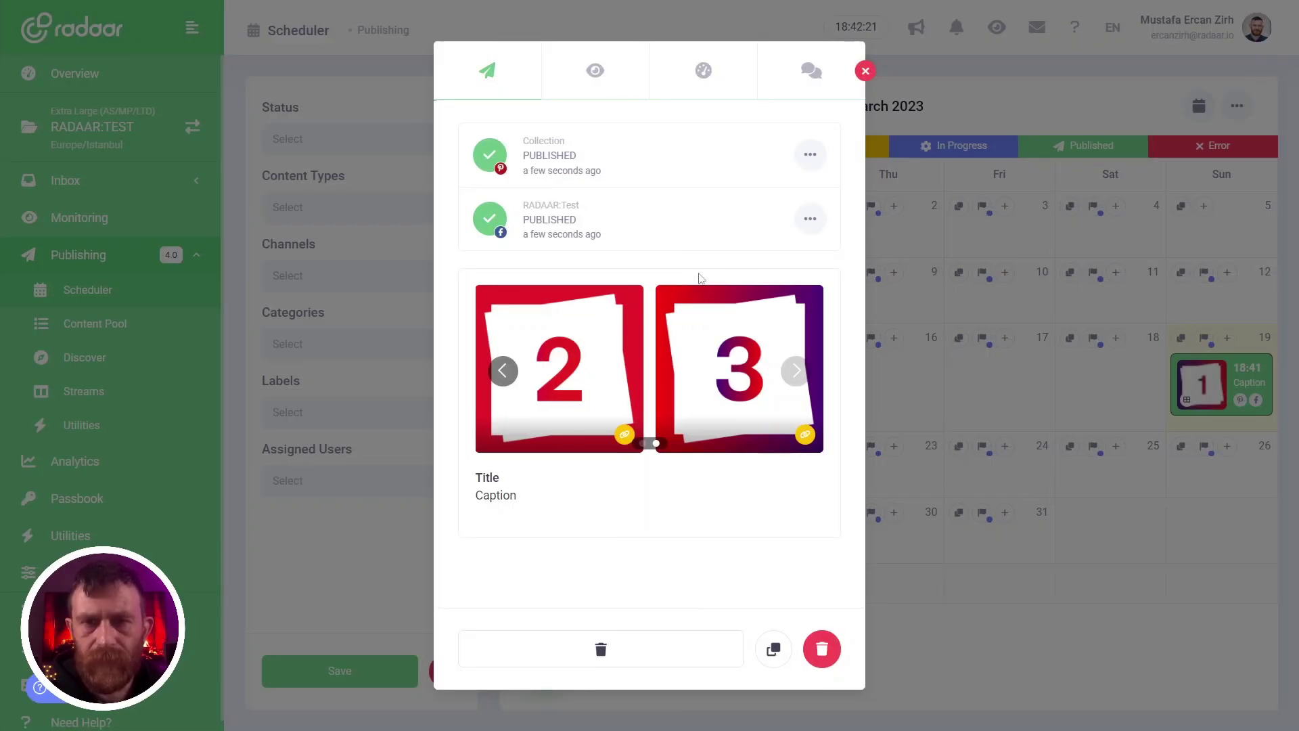
# Step: View the published Facebook post, check its caption and each image's link title and description, and return to RADAAR
pyautogui.click(803, 220)
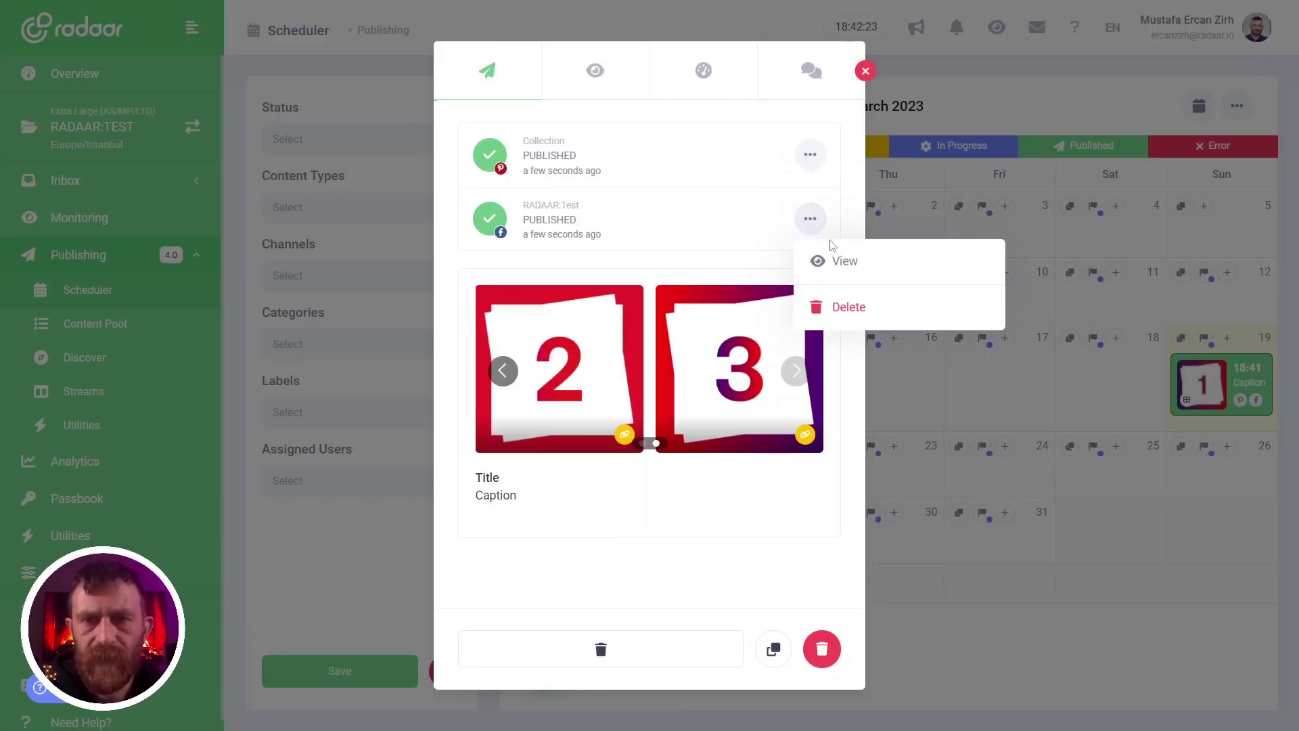
pyautogui.click(820, 261)
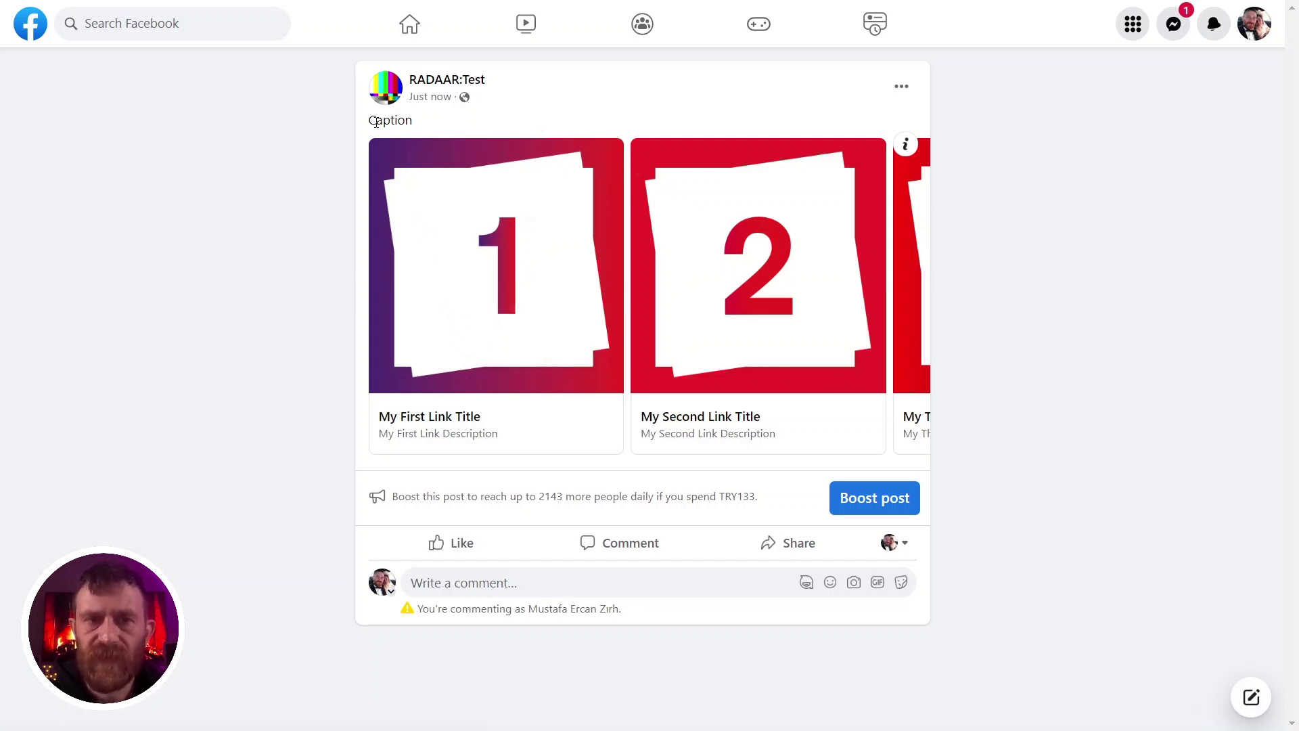
pyautogui.moveTo(376, 121); pyautogui.dragTo(437, 128)
pyautogui.click(437, 129)
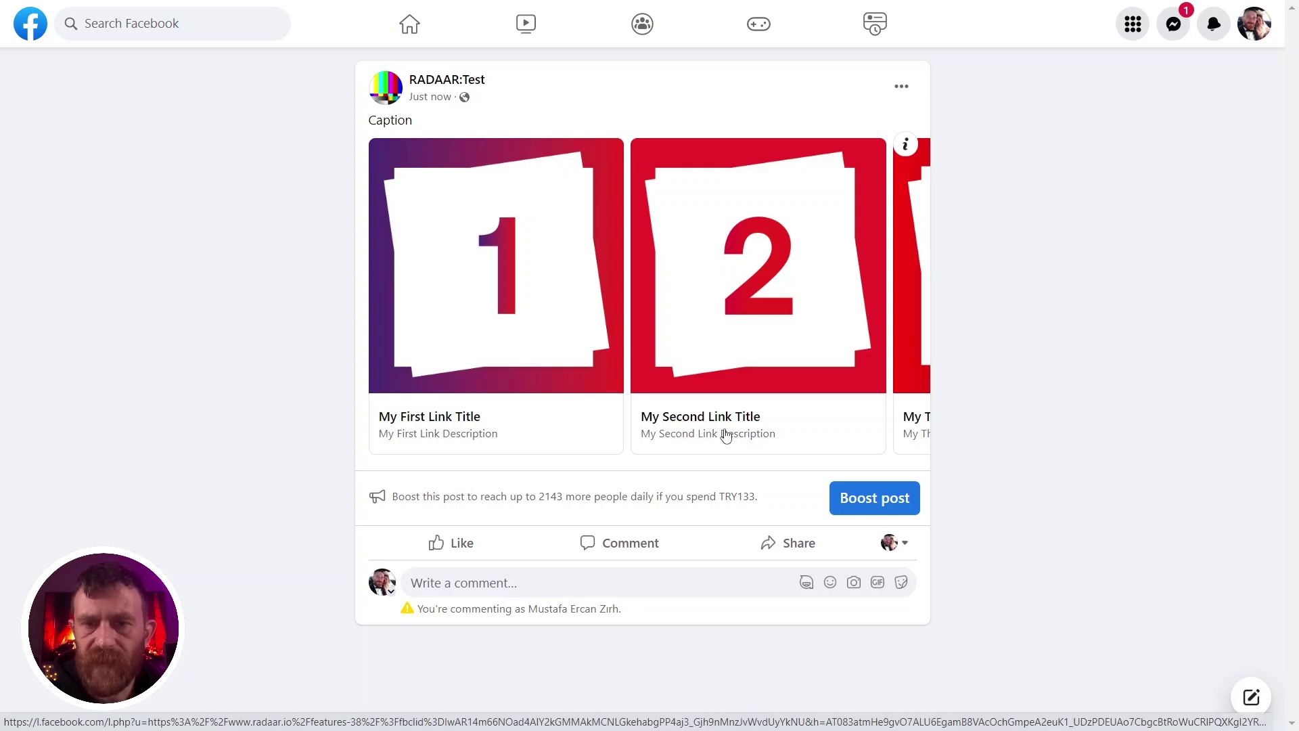
pyautogui.doubleClick(635, 110)
pyautogui.hotkey('ctrl', 'Tab')
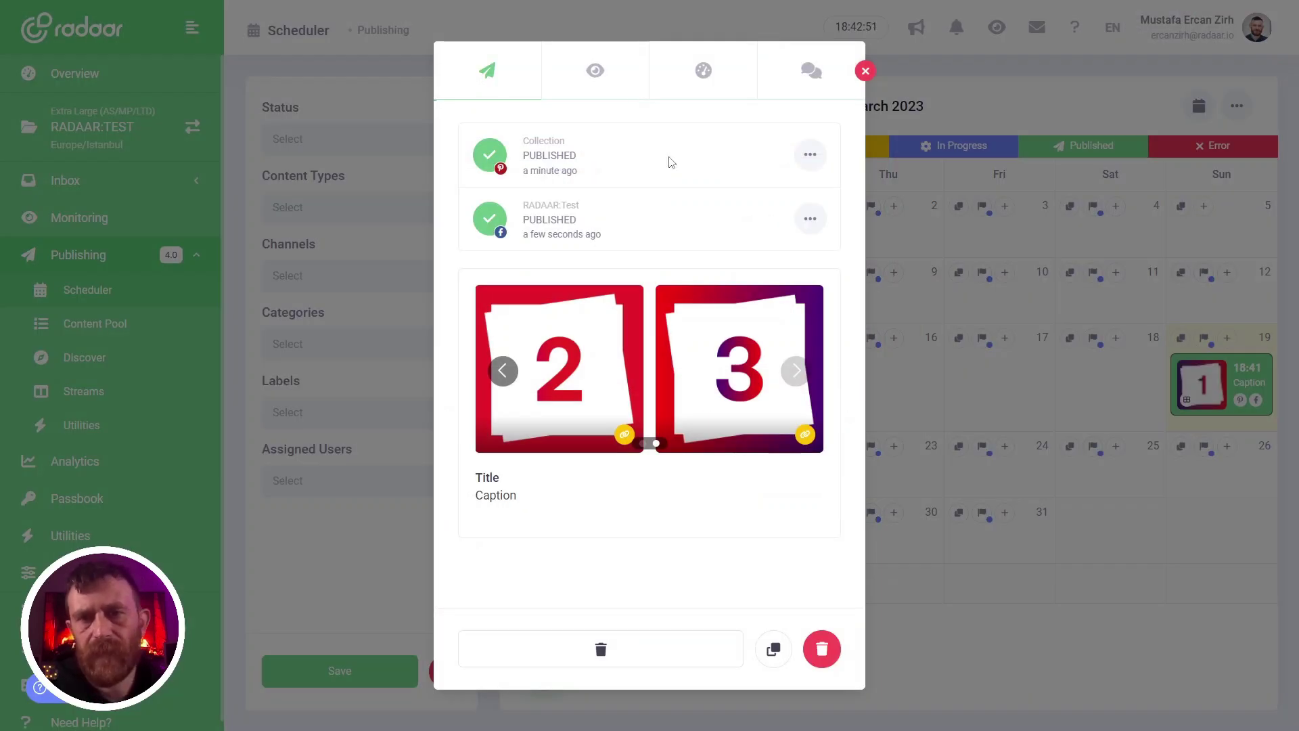